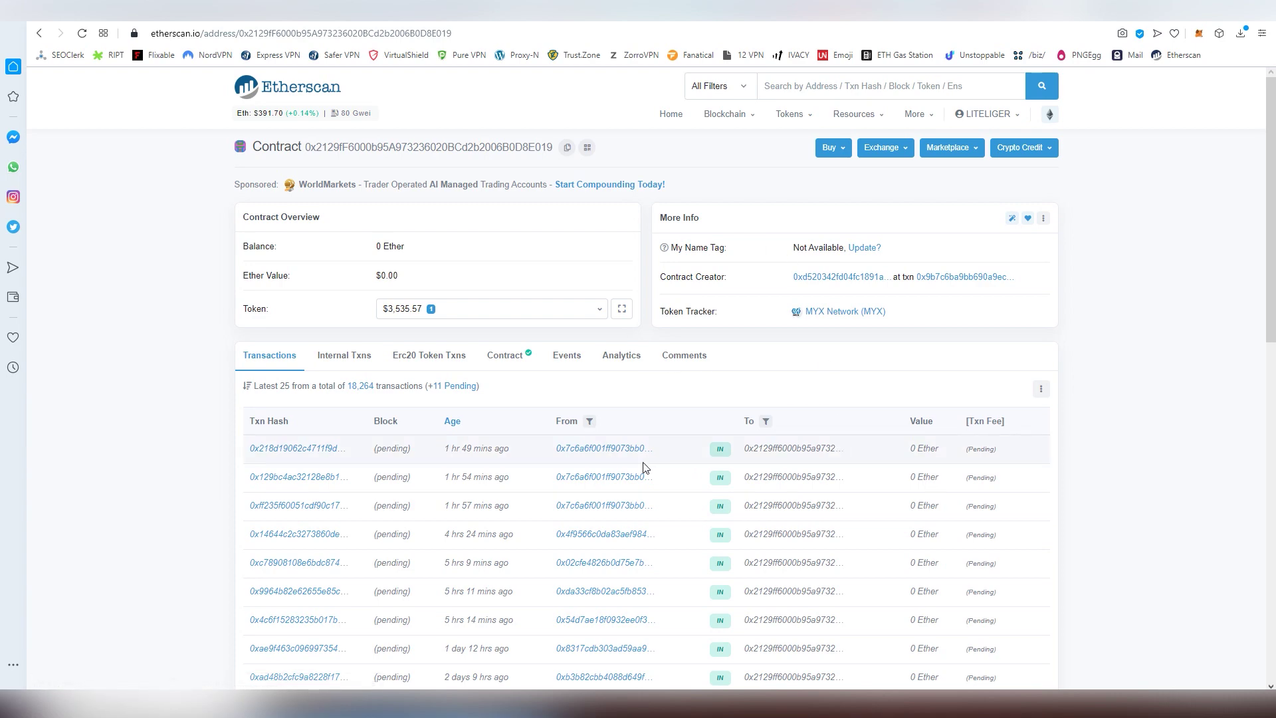
- Open the MYX Network contract's code and examine its verification status, source code header and security audit section
{"action": "scroll", "coordinate": [541, 446], "scroll_direction": "down", "scroll_amount": 3}
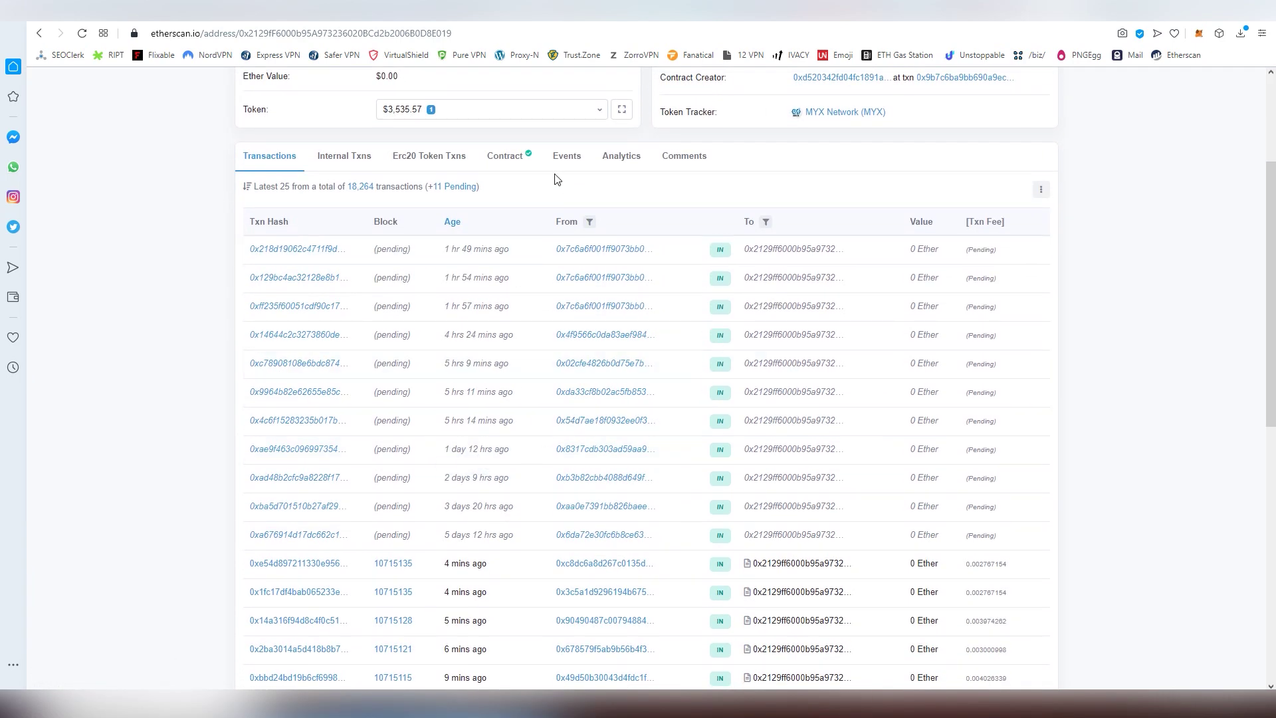
{"action": "left_click", "coordinate": [510, 160]}
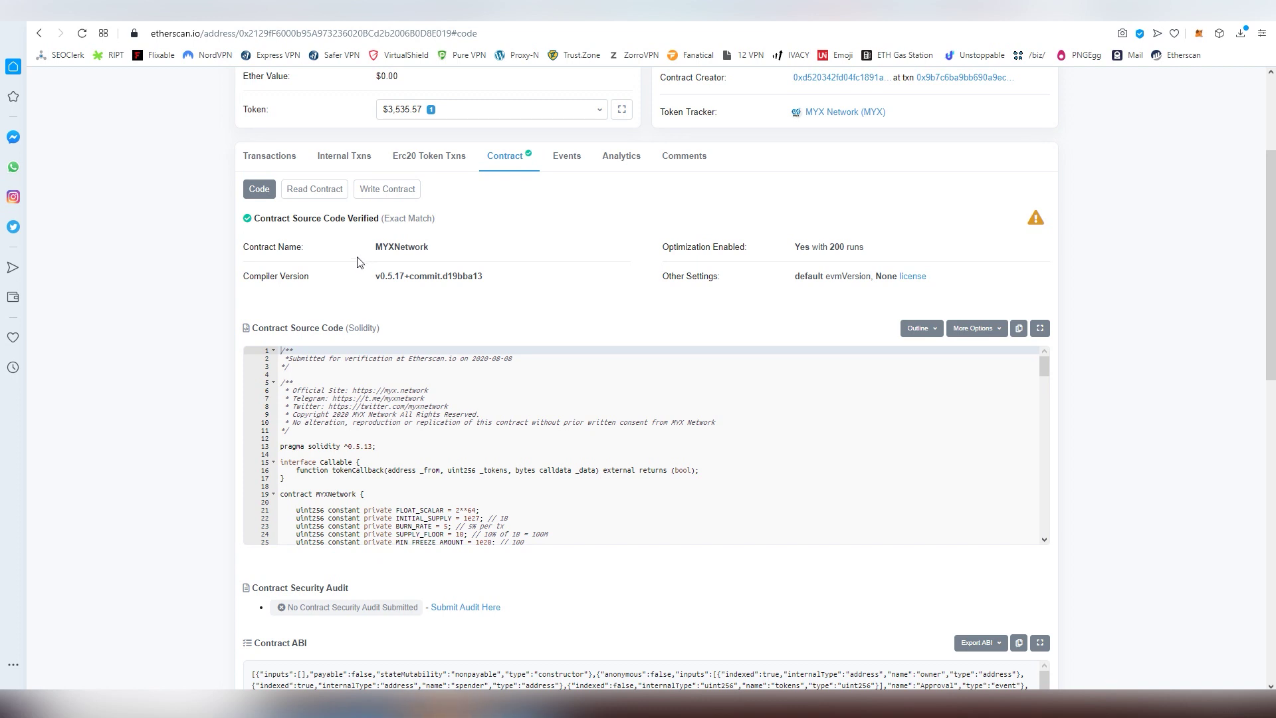
{"action": "left_click_drag", "start_coordinate": [251, 220], "coordinate": [435, 231]}
{"action": "left_click", "coordinate": [438, 231]}
{"action": "scroll", "coordinate": [306, 432], "scroll_direction": "down", "scroll_amount": 2}
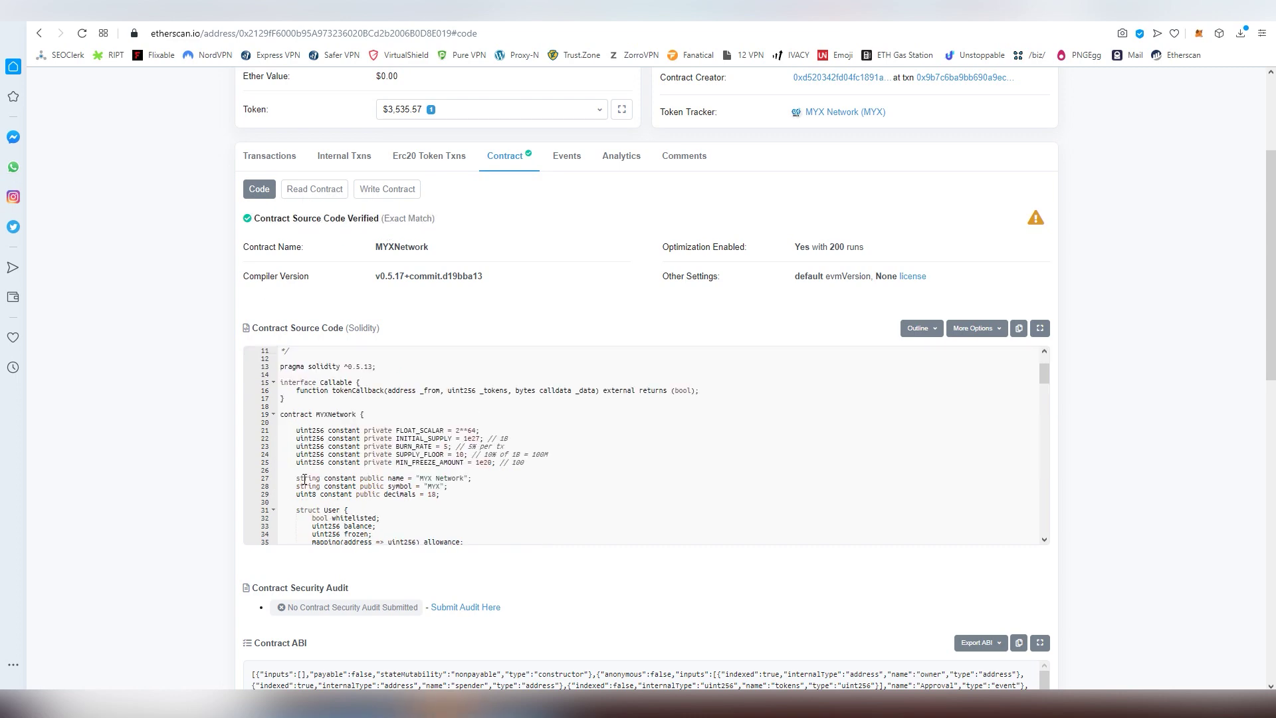
{"action": "scroll", "coordinate": [322, 622], "scroll_direction": "down", "scroll_amount": 4}
{"action": "left_click_drag", "start_coordinate": [338, 341], "coordinate": [292, 345]}
{"action": "left_click", "coordinate": [292, 346]}
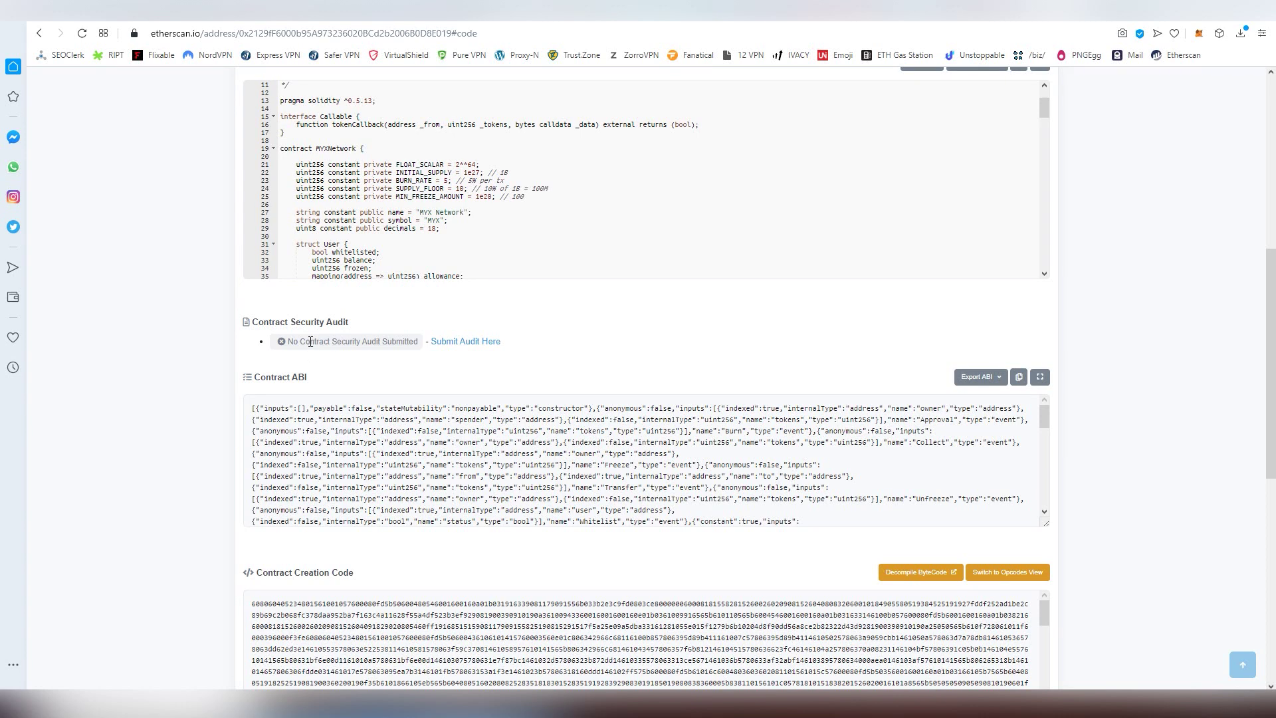
{"action": "scroll", "coordinate": [331, 347], "scroll_direction": "up", "scroll_amount": 3}
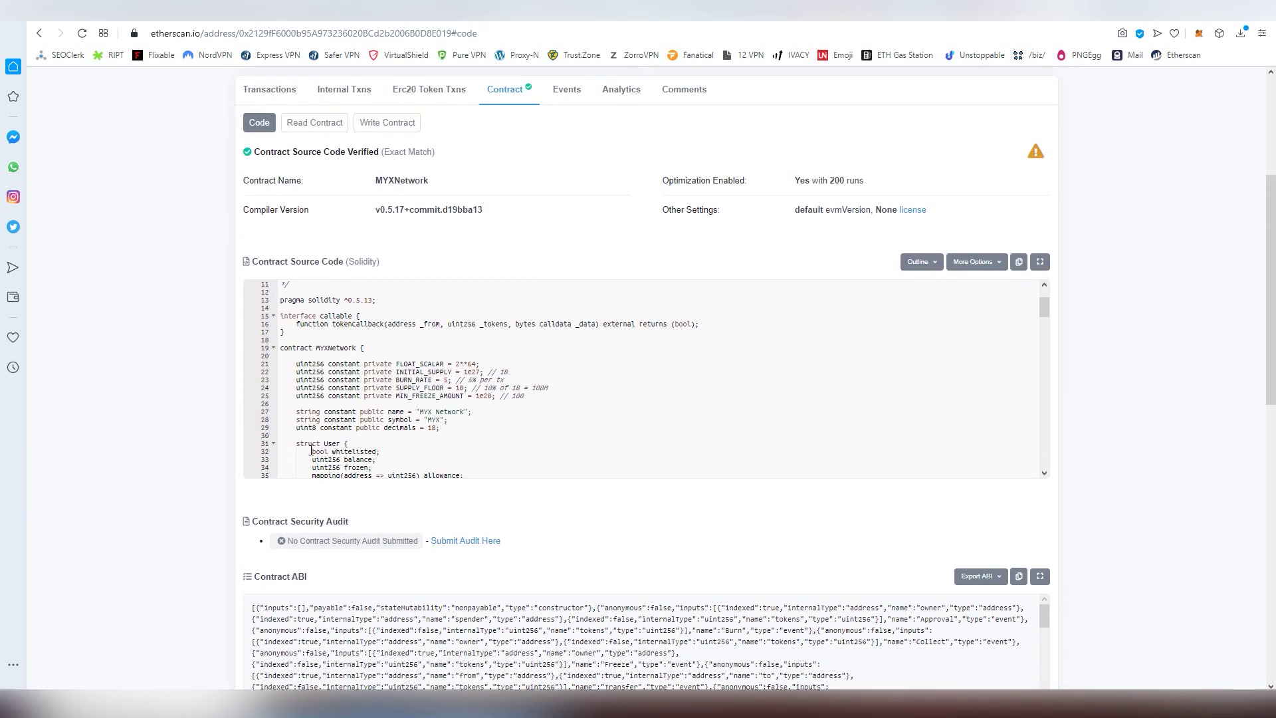
{"action": "scroll", "coordinate": [311, 451], "scroll_direction": "up", "scroll_amount": 2}
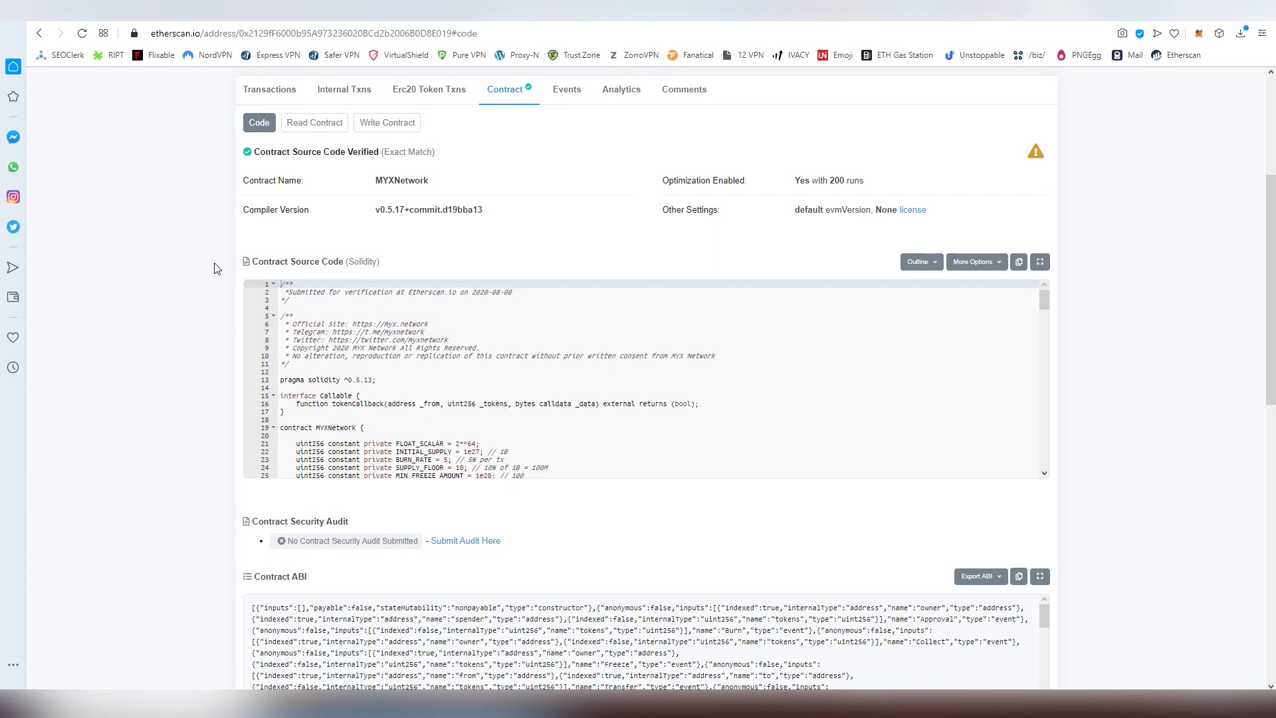
- Search the Etherscan home page for "pyro network" and open the PYRO Network (PYRO) token
{"action": "left_click", "coordinate": [1183, 55]}
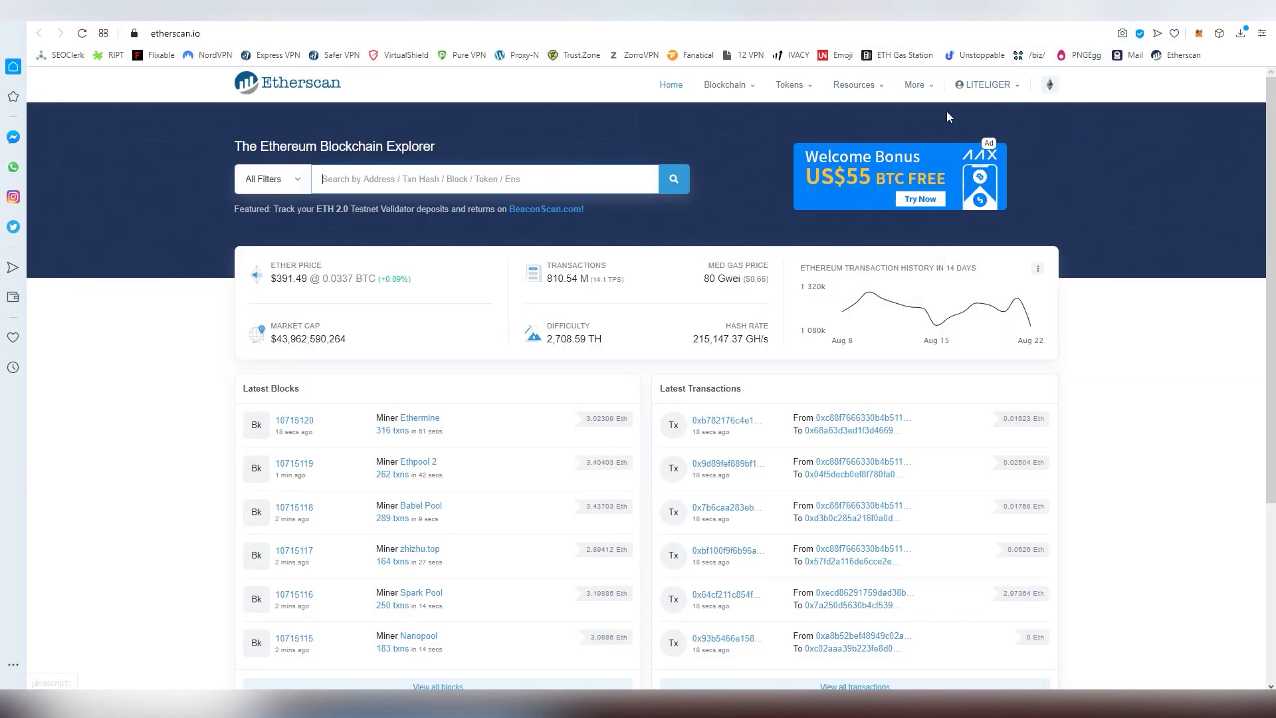
{"action": "type", "text": "py"}
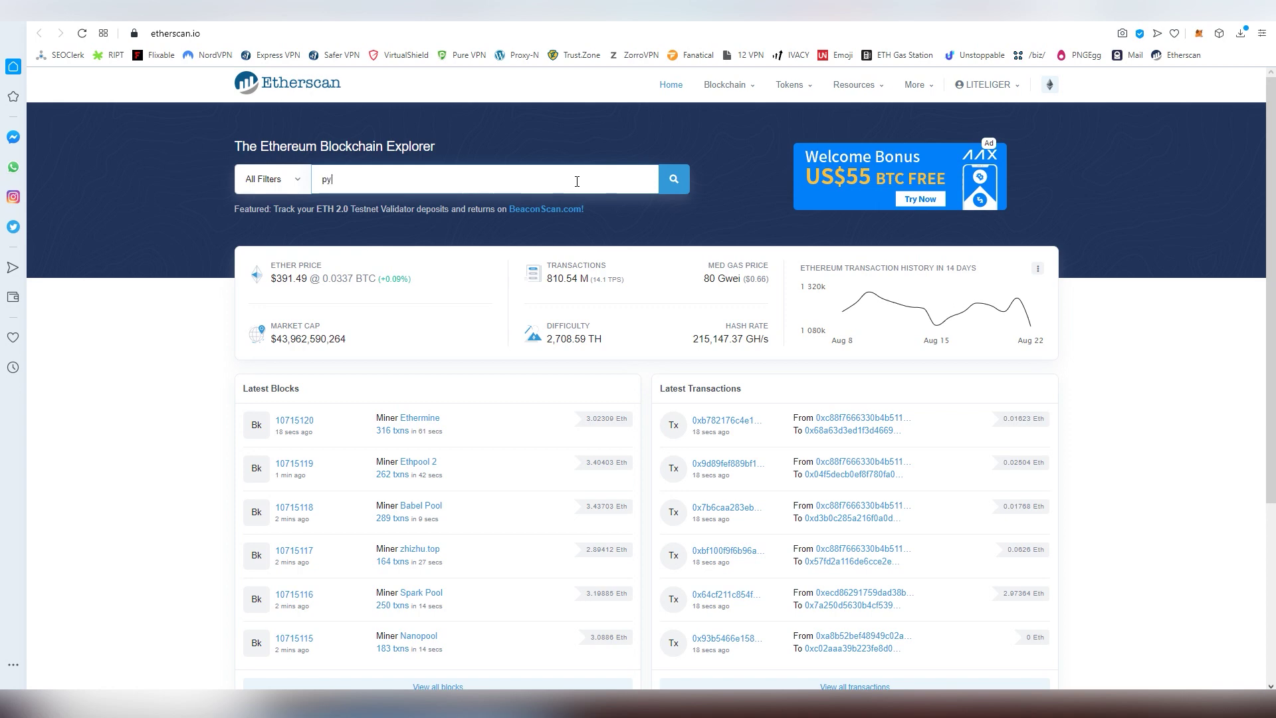
{"action": "type", "text": "ro network"}
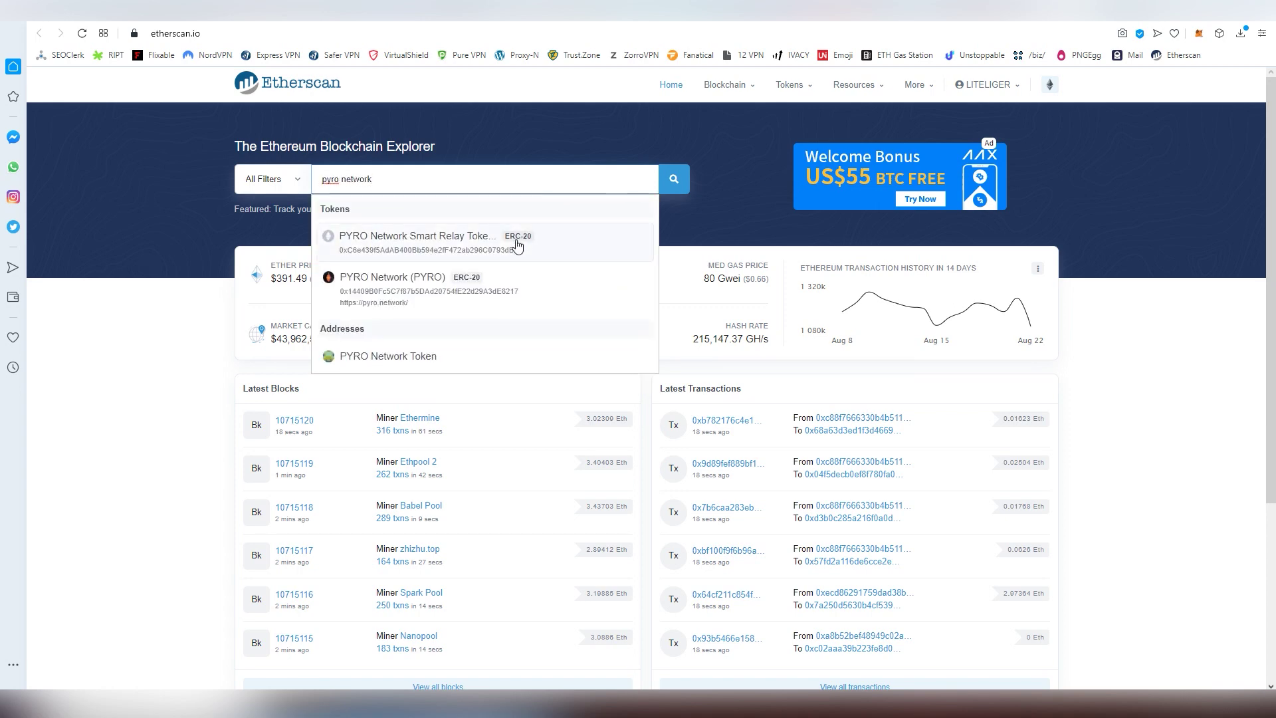
{"action": "left_click", "coordinate": [440, 286]}
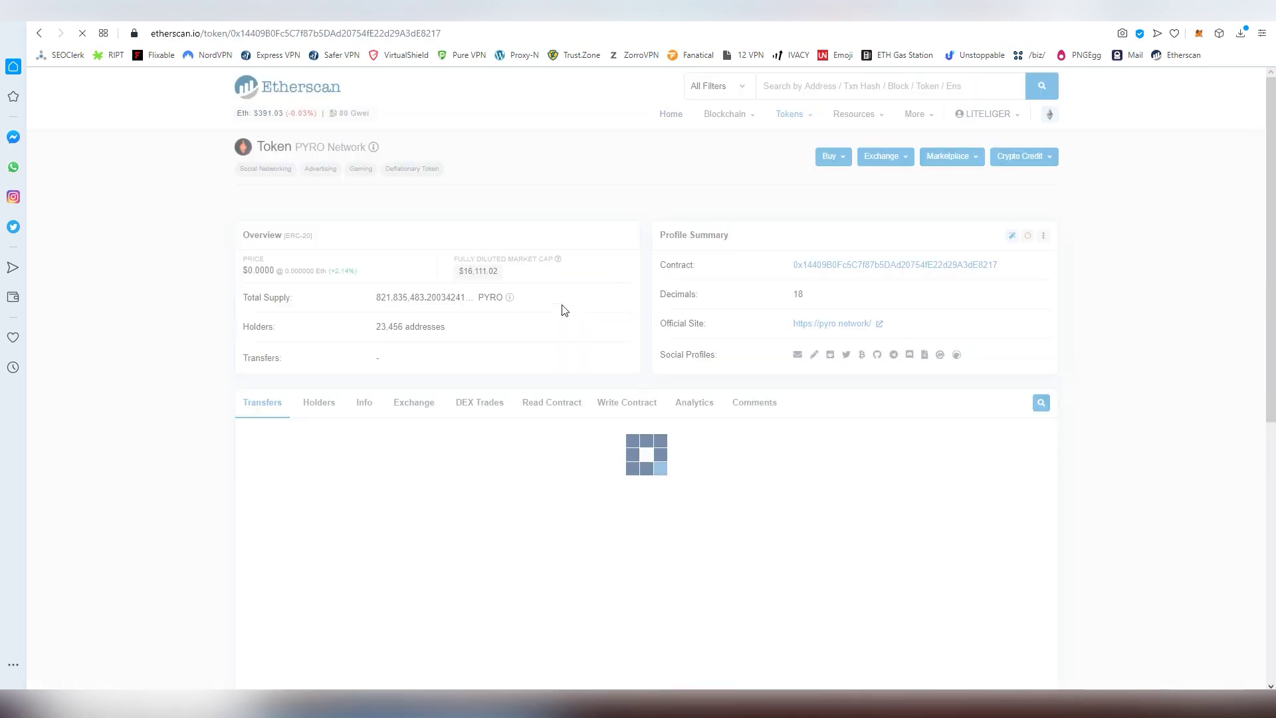
- Open the PYRO token's contract, go to its contract creator's address page and copy that address
{"action": "left_click", "coordinate": [935, 266]}
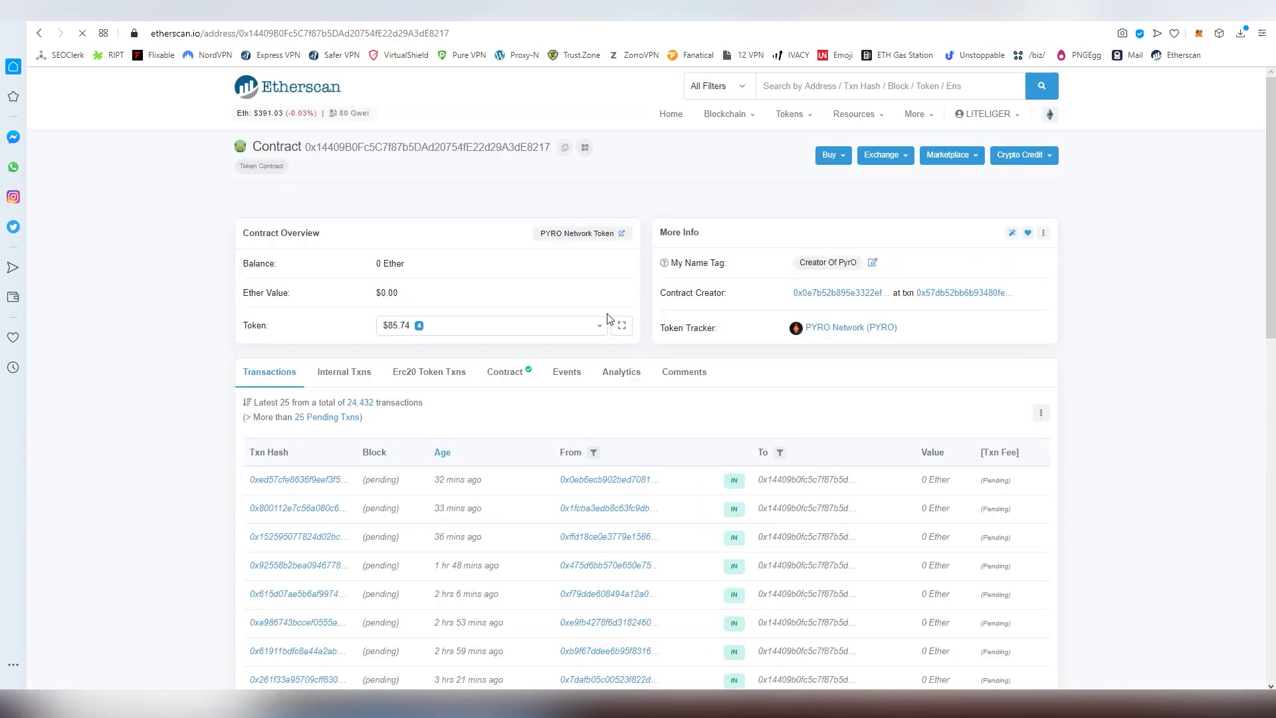
{"action": "left_click", "coordinate": [798, 297]}
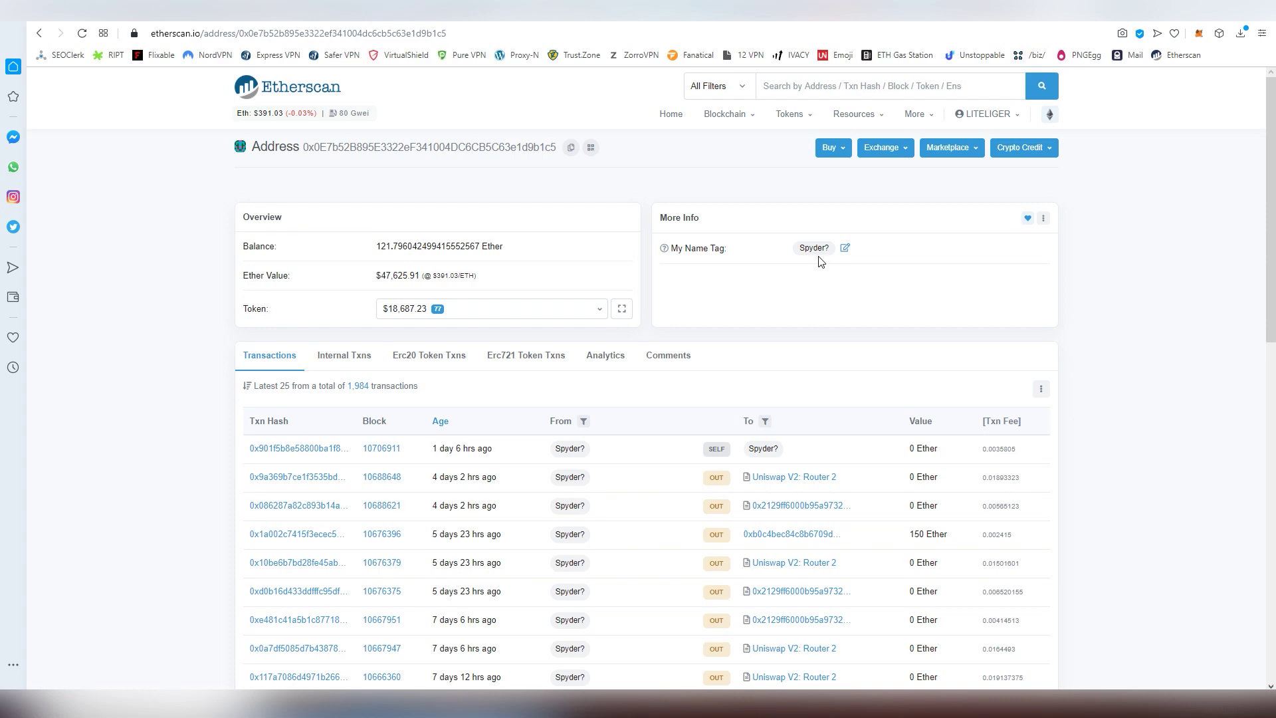
{"action": "left_click", "coordinate": [570, 148]}
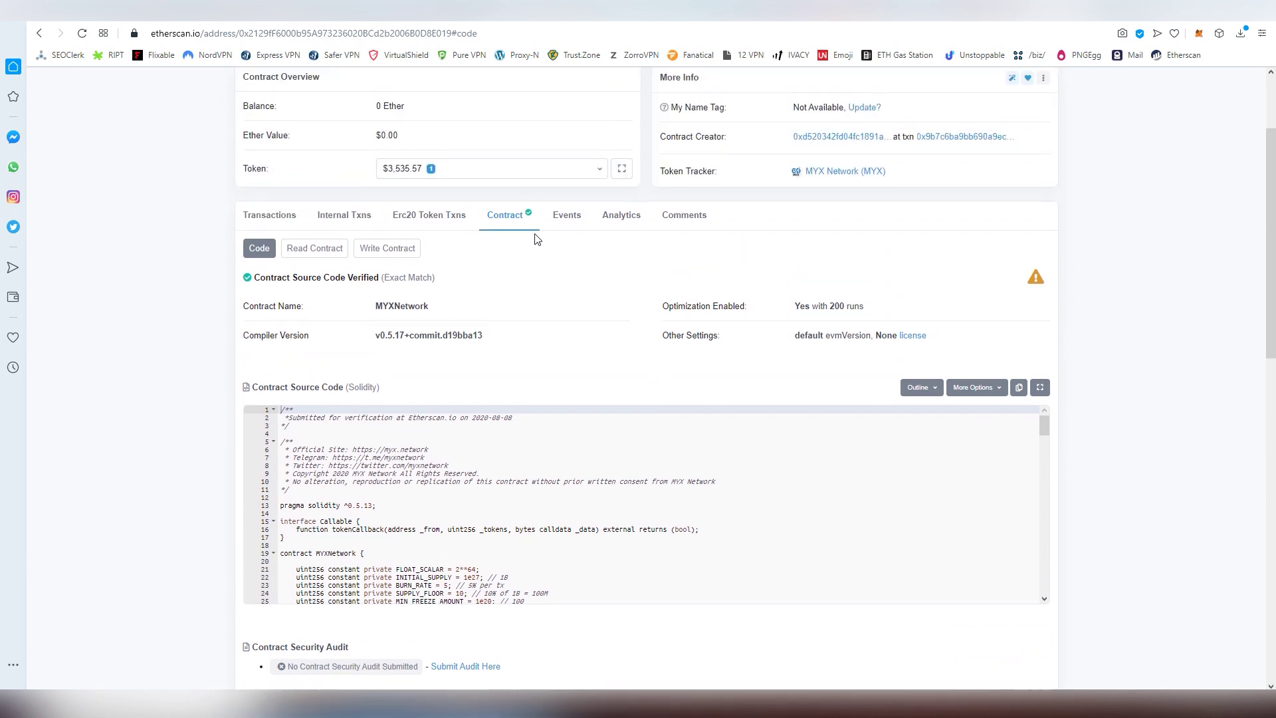
- Query the MYX Network contract's allInfoFor read function with the copied creator address
{"action": "left_click", "coordinate": [316, 257]}
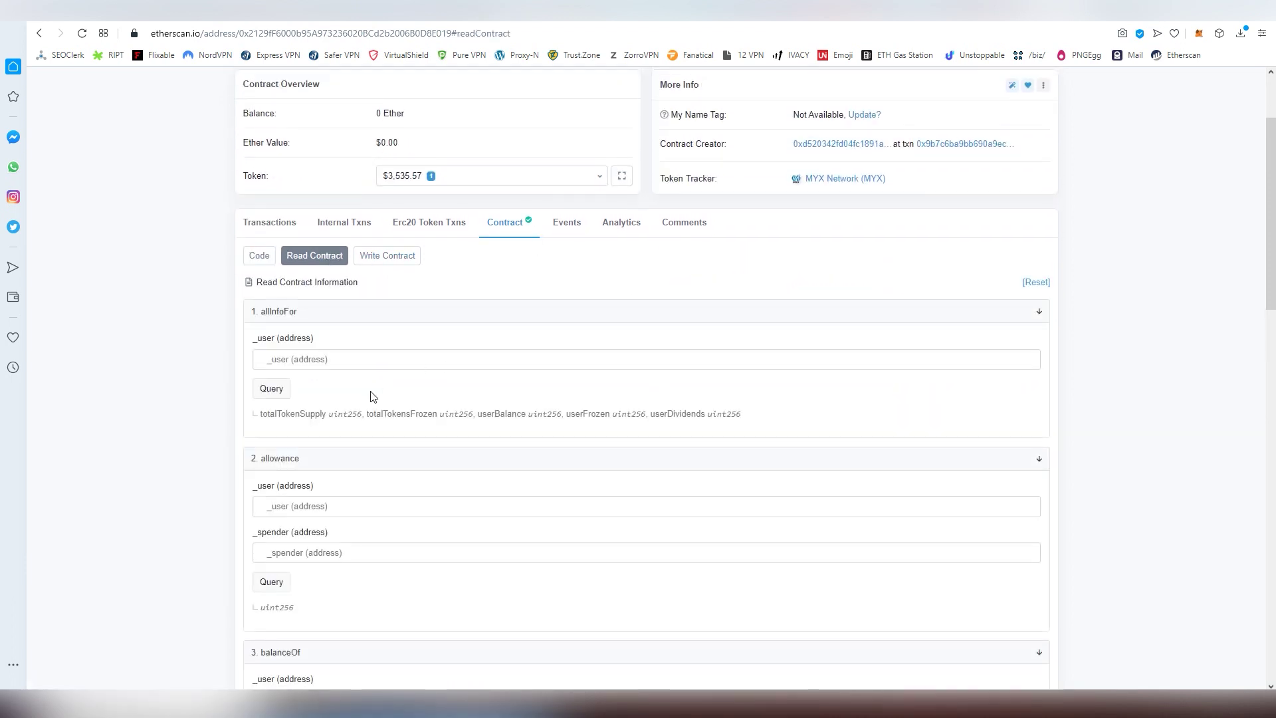
{"action": "left_click", "coordinate": [485, 365]}
{"action": "key", "text": "ctrl+v"}
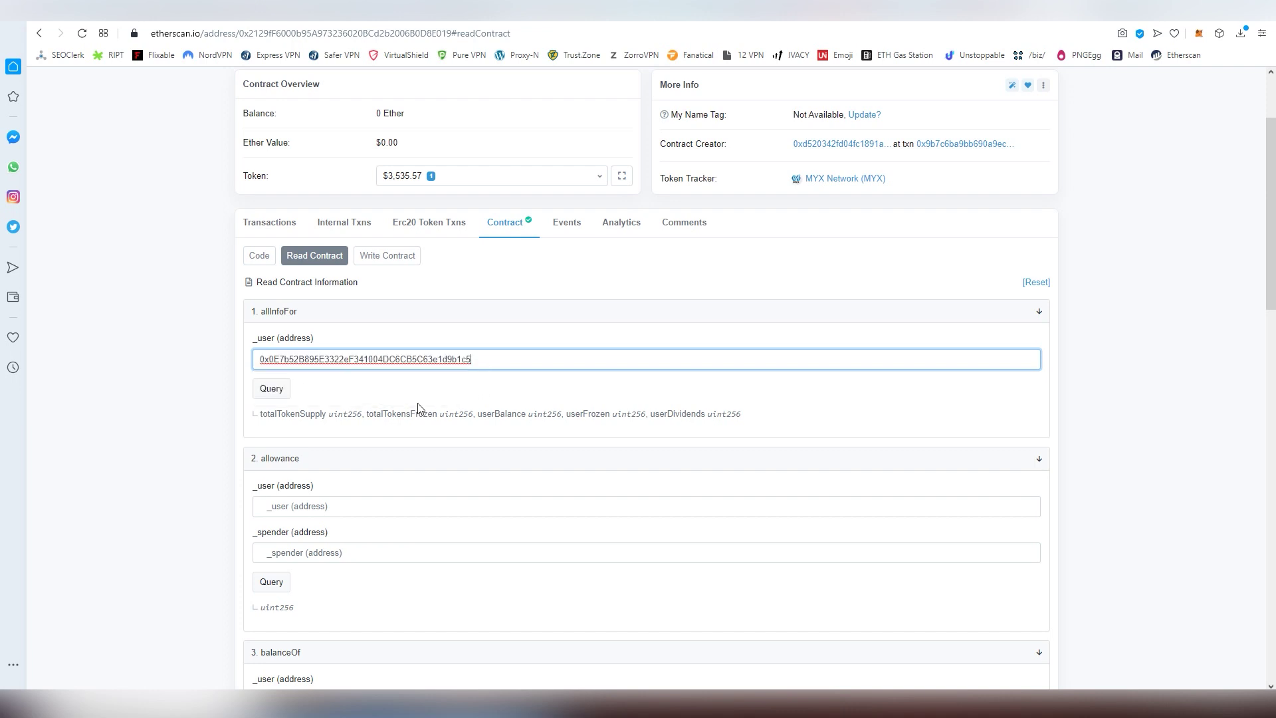
{"action": "left_click", "coordinate": [276, 392]}
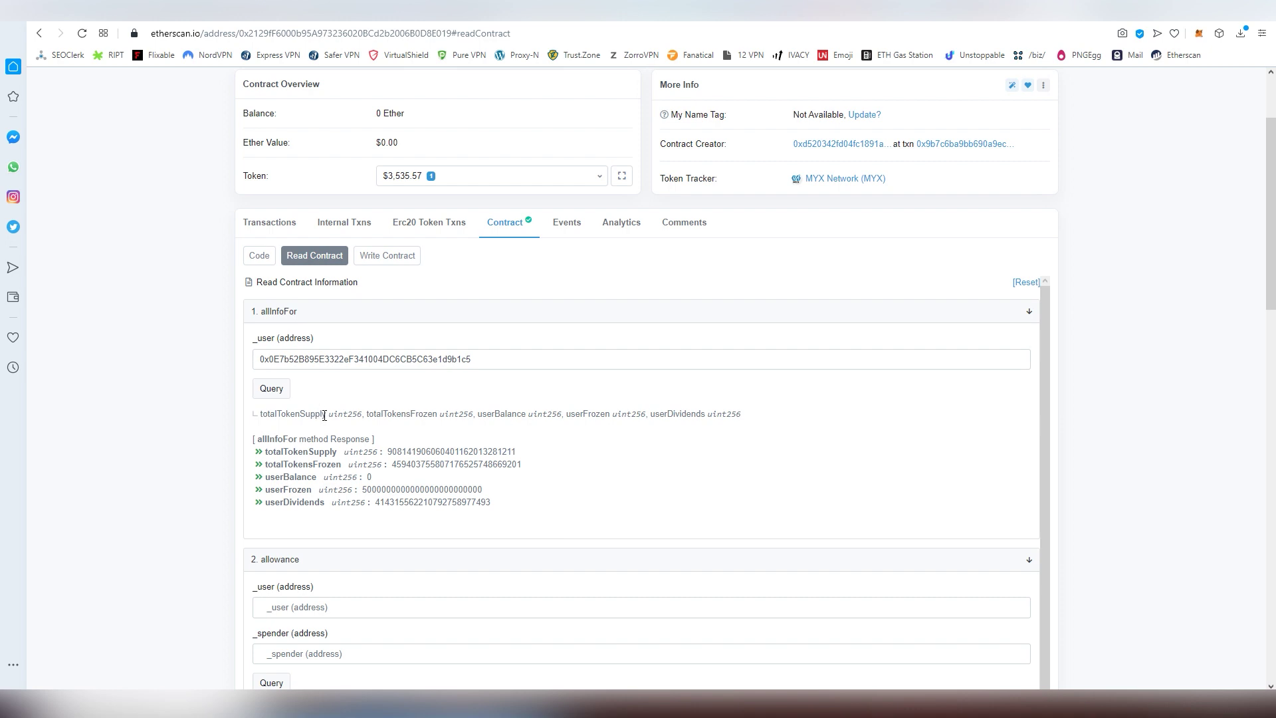
- Examine the userFrozen value in the allInfoFor response
{"action": "left_click_drag", "start_coordinate": [361, 492], "coordinate": [485, 497]}
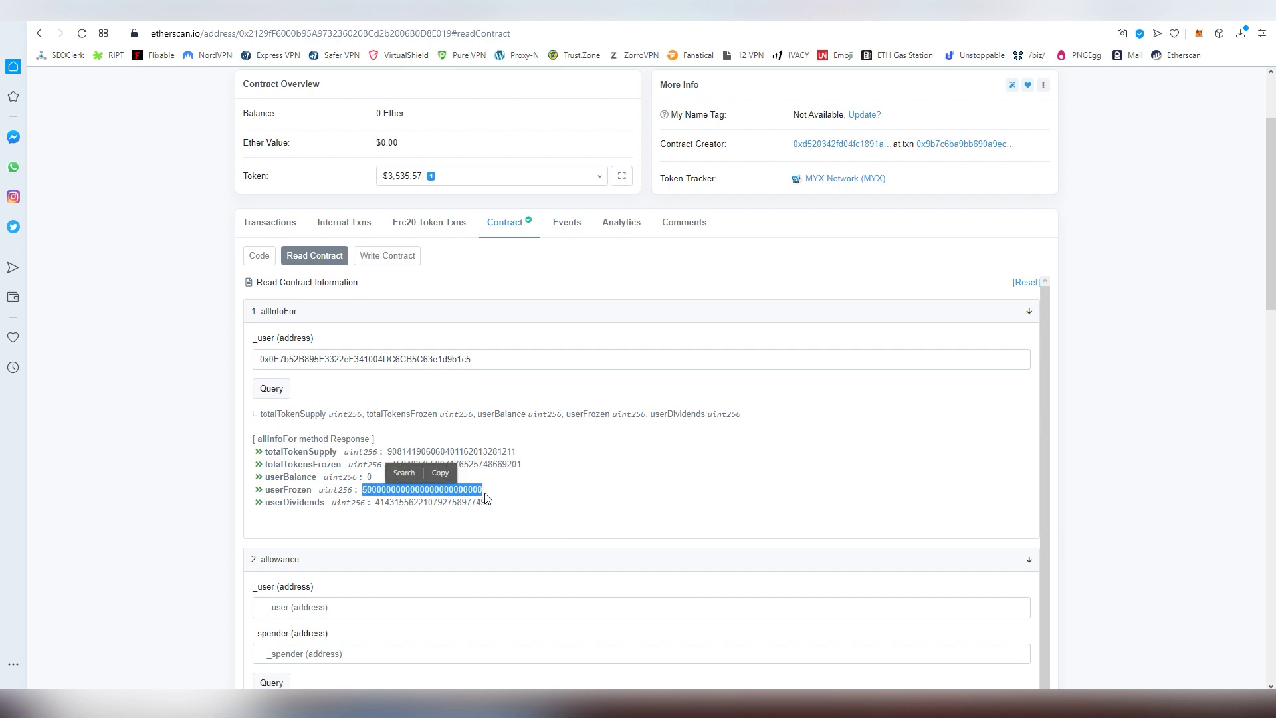
{"action": "left_click", "coordinate": [485, 497]}
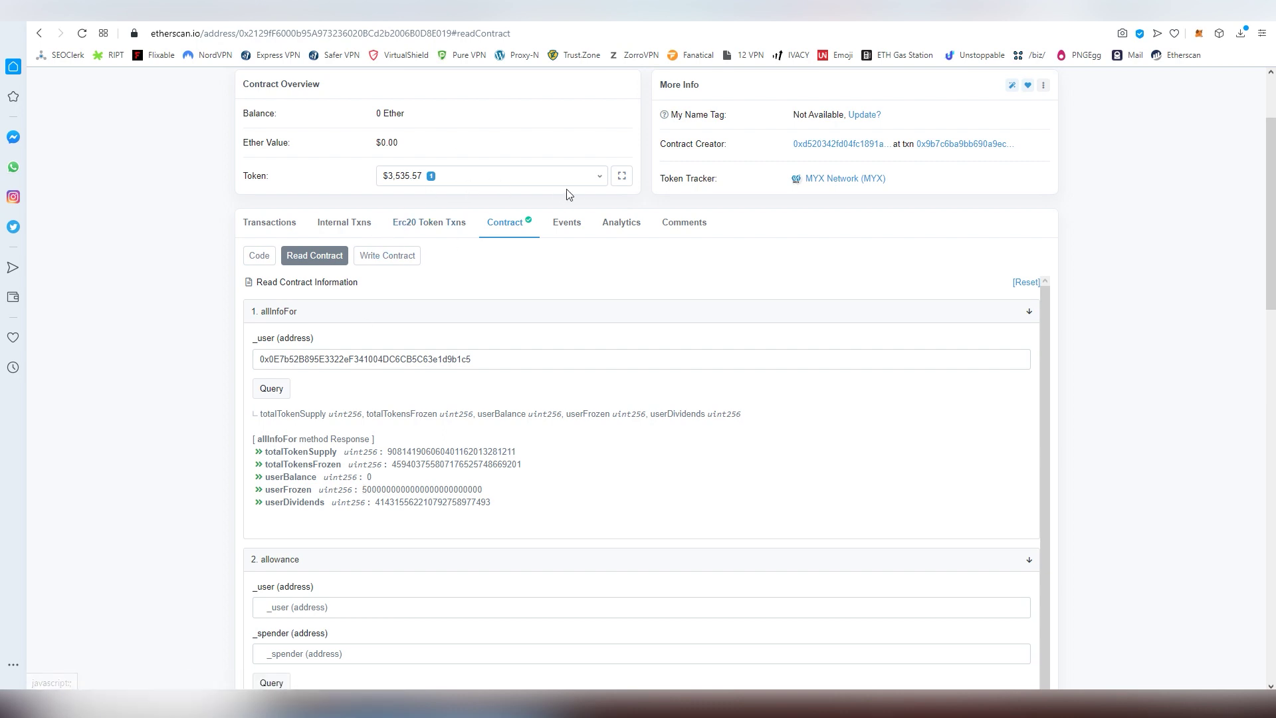
{"action": "left_click_drag", "start_coordinate": [363, 489], "coordinate": [408, 484]}
{"action": "left_click", "coordinate": [403, 488]}
{"action": "double_click", "coordinate": [408, 487]}
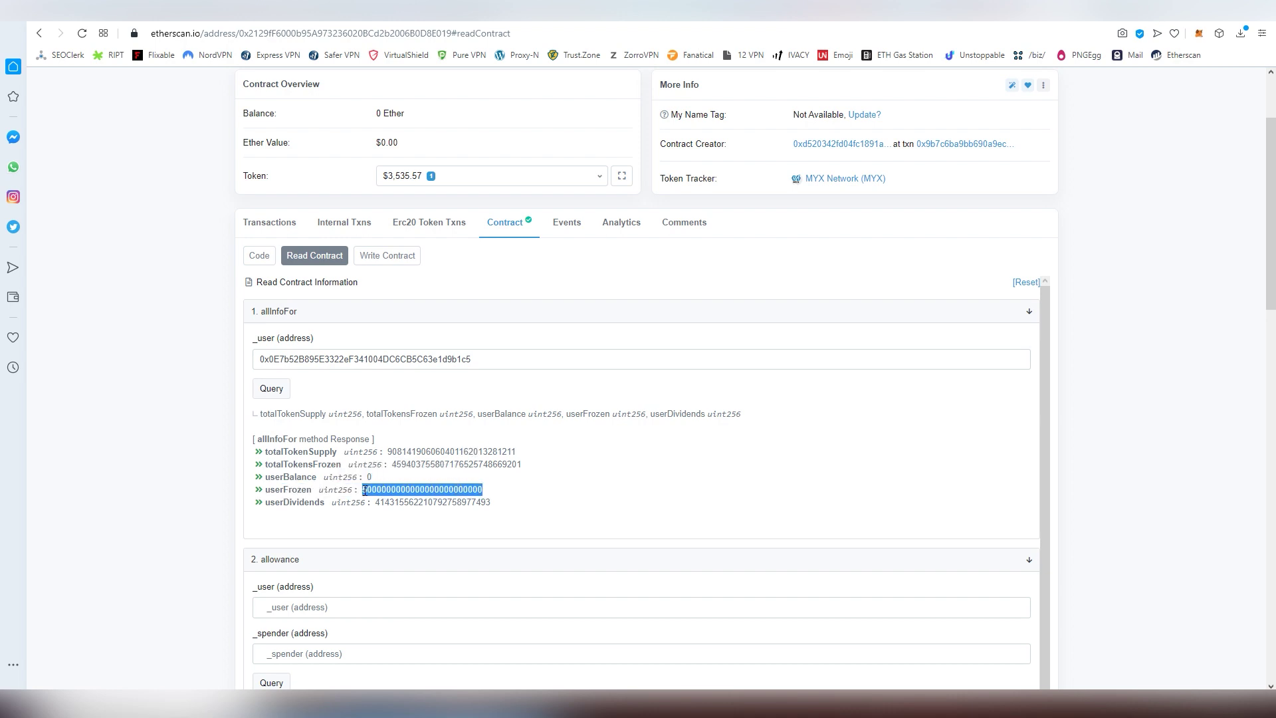
{"action": "left_click", "coordinate": [398, 491]}
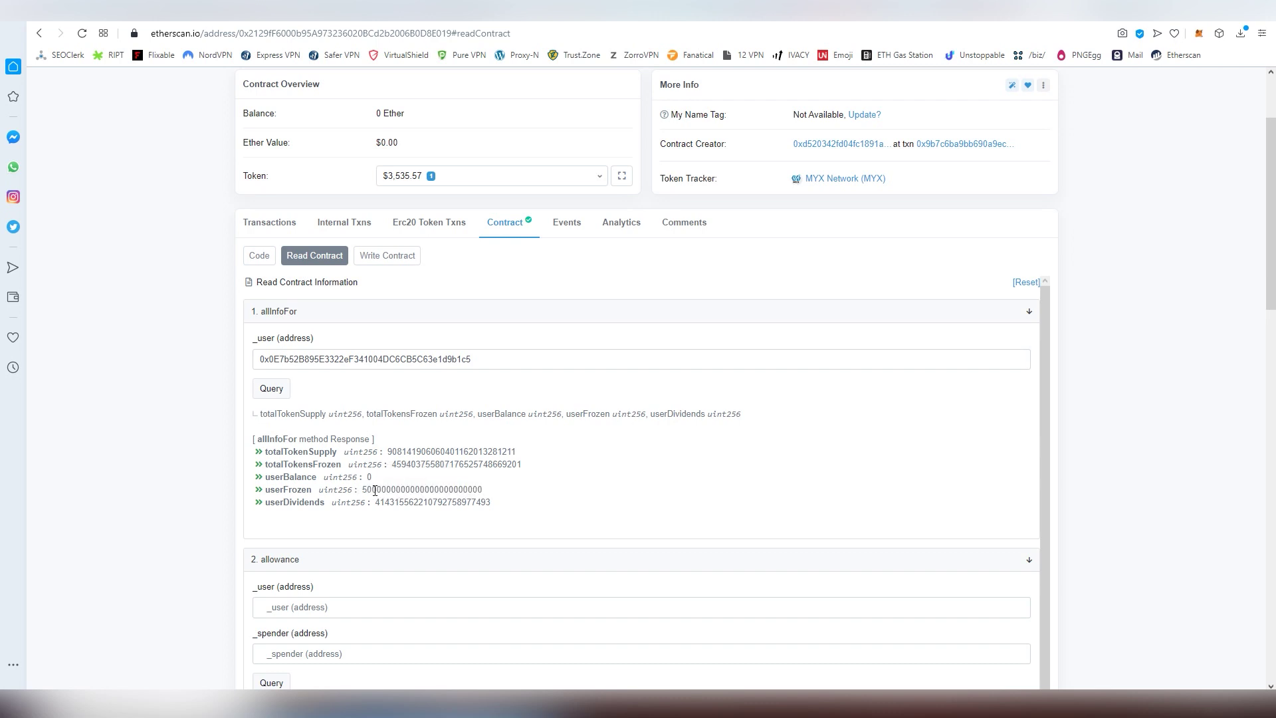
{"action": "left_click_drag", "start_coordinate": [364, 489], "coordinate": [476, 488]}
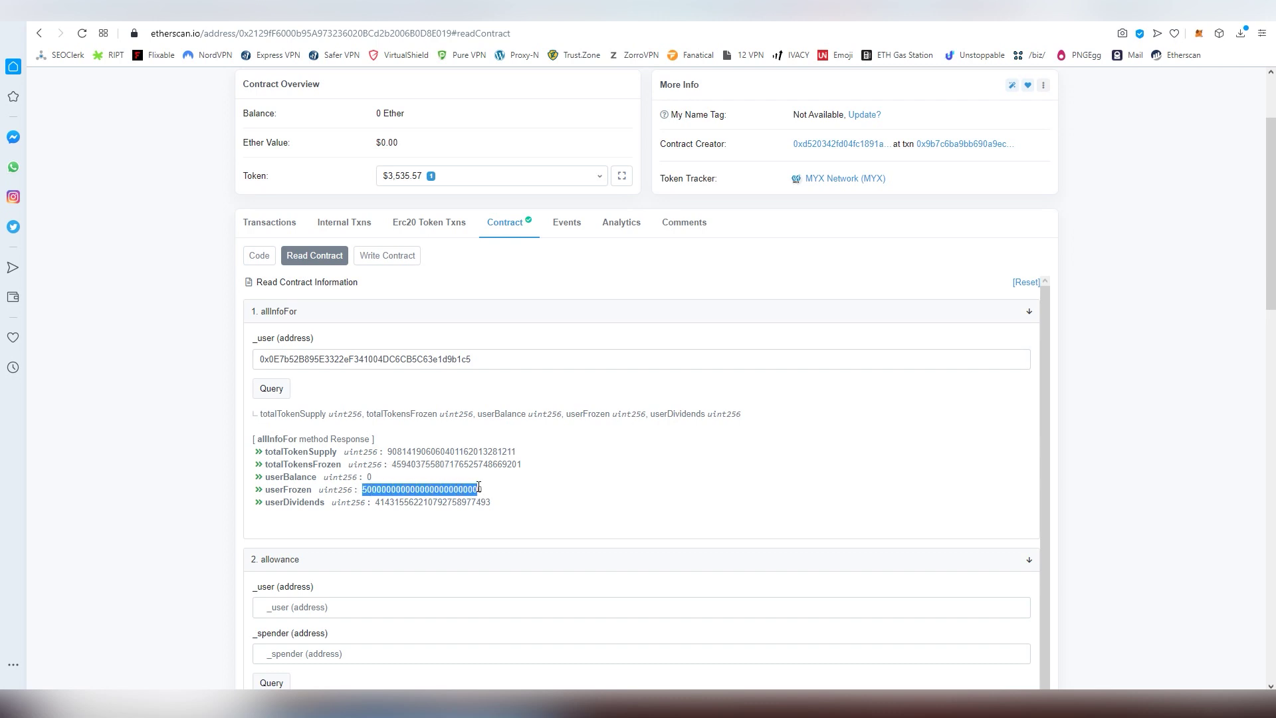
{"action": "left_click", "coordinate": [490, 482]}
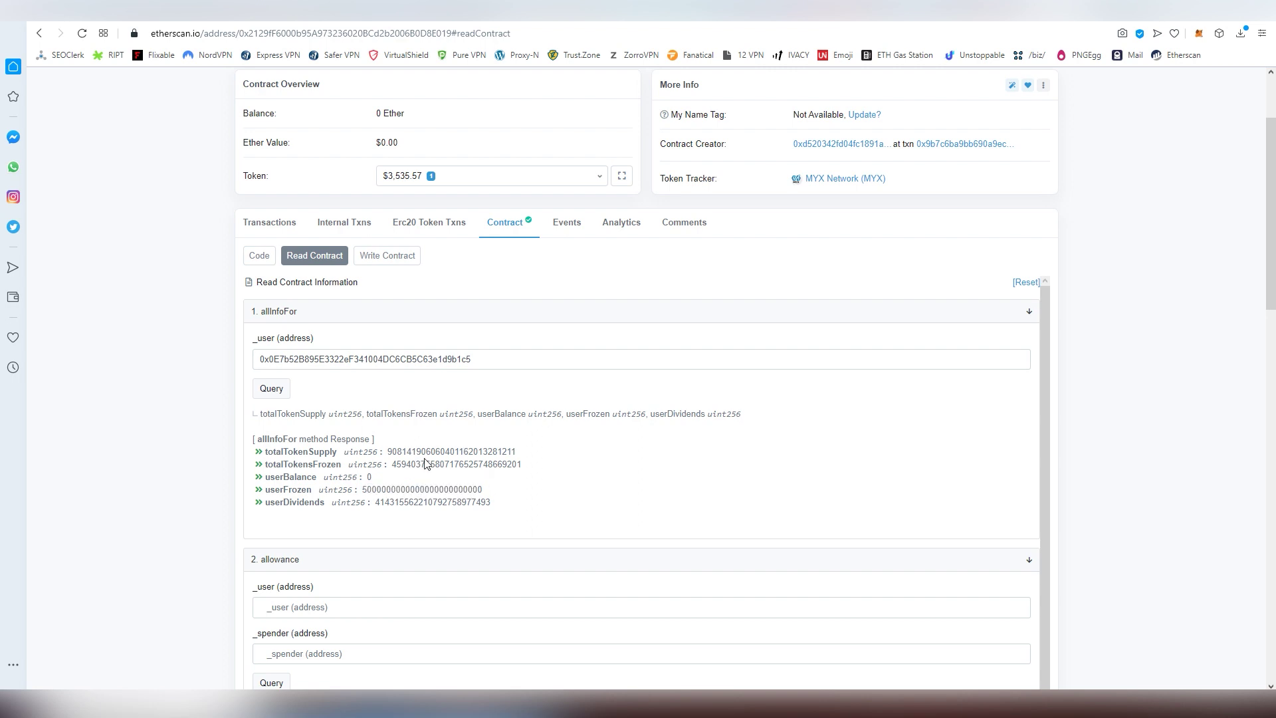
- Collapse allInfoFor and look through the remaining read functions, including isWhitelisted, totalFrozen and totalSupply
{"action": "left_click", "coordinate": [390, 319]}
{"action": "scroll", "coordinate": [433, 353], "scroll_direction": "down", "scroll_amount": 8}
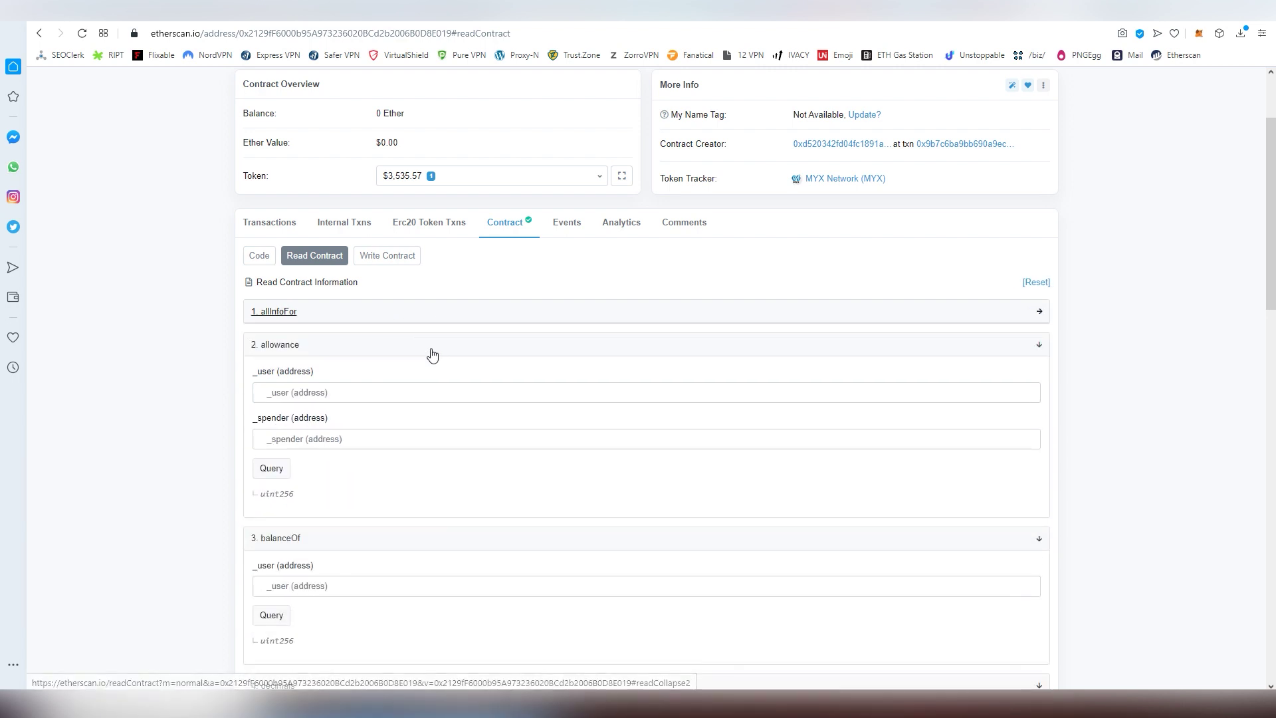
{"action": "scroll", "coordinate": [433, 353], "scroll_direction": "down", "scroll_amount": 8}
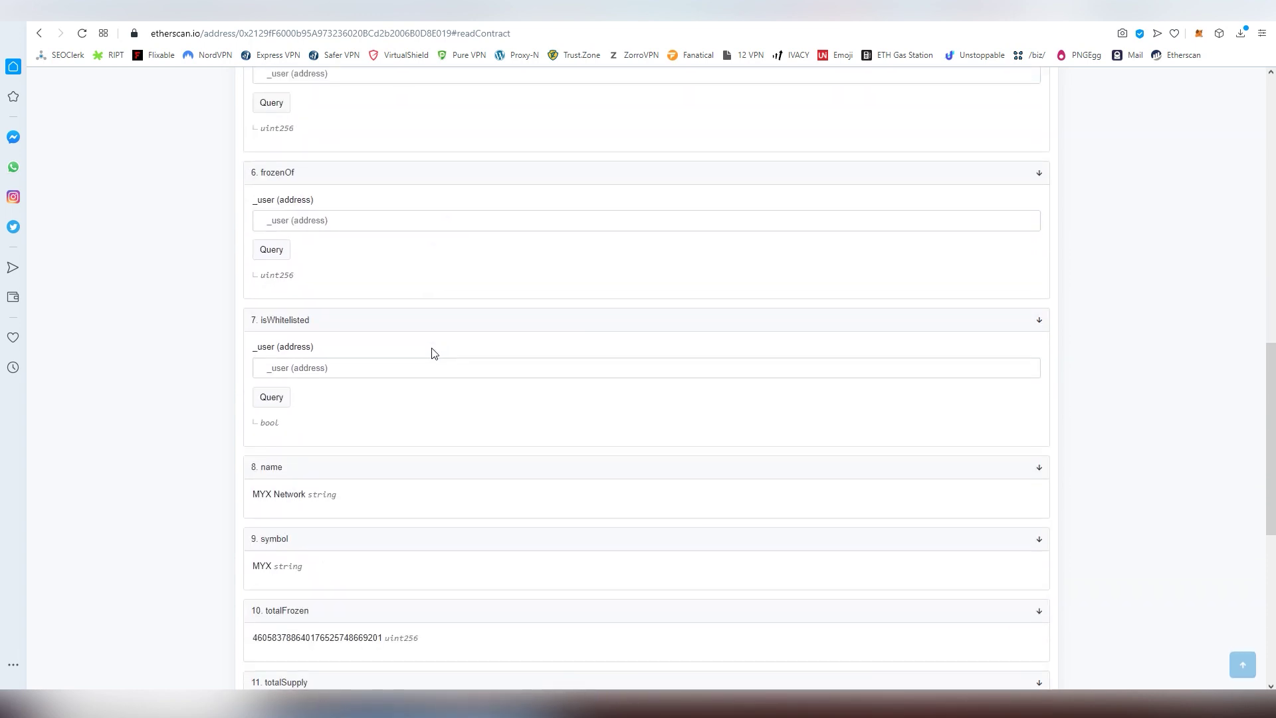
{"action": "scroll", "coordinate": [312, 370], "scroll_direction": "up", "scroll_amount": 1}
{"action": "scroll", "coordinate": [308, 357], "scroll_direction": "up", "scroll_amount": 1}
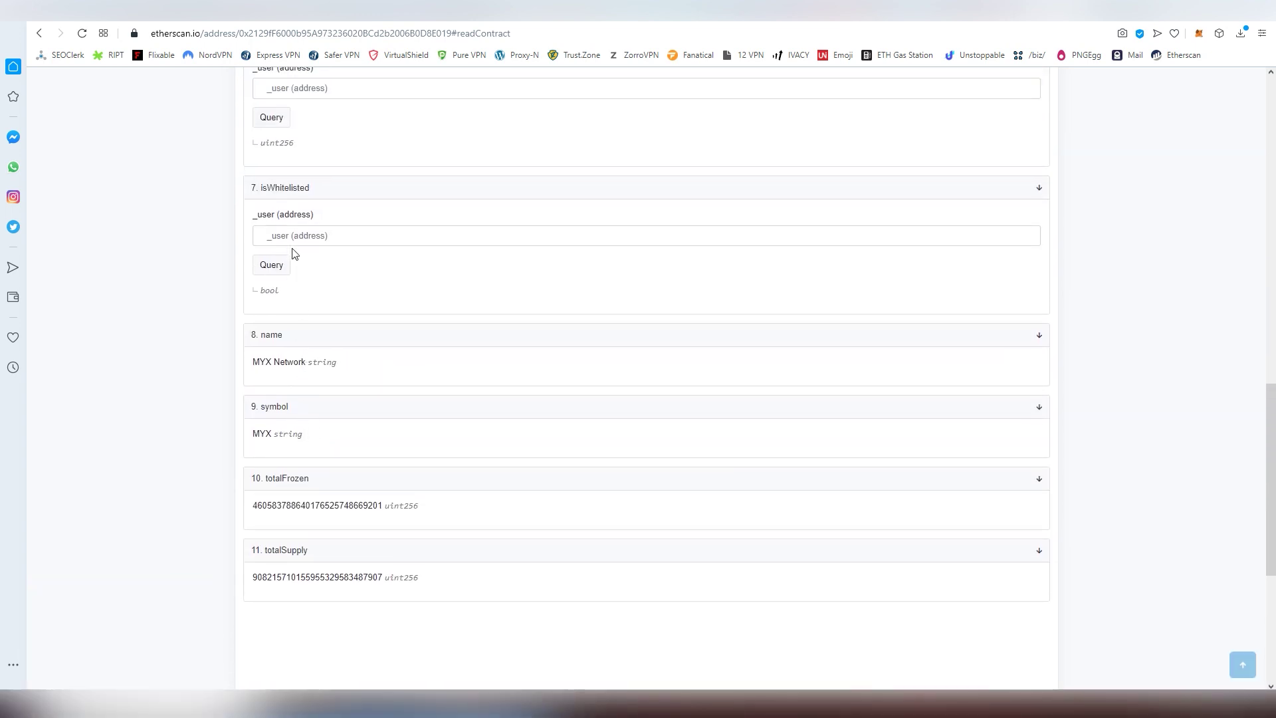
{"action": "left_click", "coordinate": [300, 244]}
{"action": "left_click", "coordinate": [481, 277]}
{"action": "scroll", "coordinate": [462, 276], "scroll_direction": "up", "scroll_amount": 8}
{"action": "scroll", "coordinate": [450, 333], "scroll_direction": "up", "scroll_amount": 7}
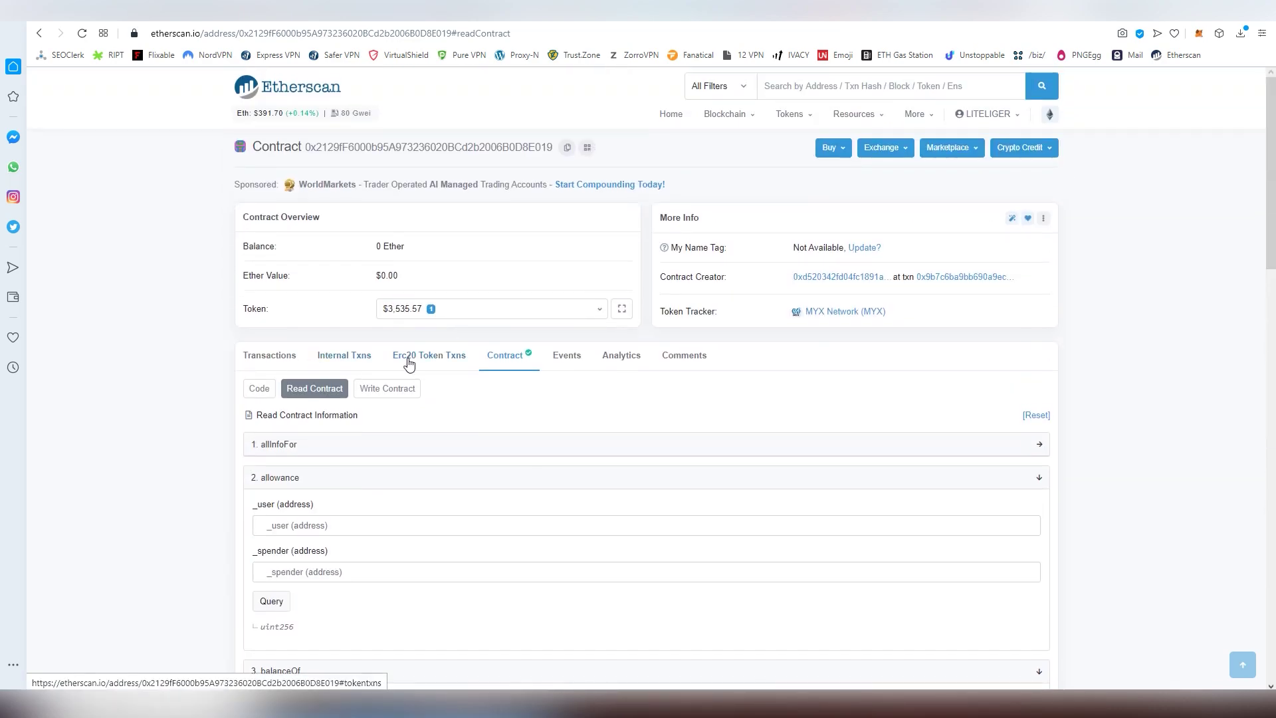
- Open the MYX Network contract's source code and examine the User struct, Info struct and Whitelist event
{"action": "left_click", "coordinate": [274, 392]}
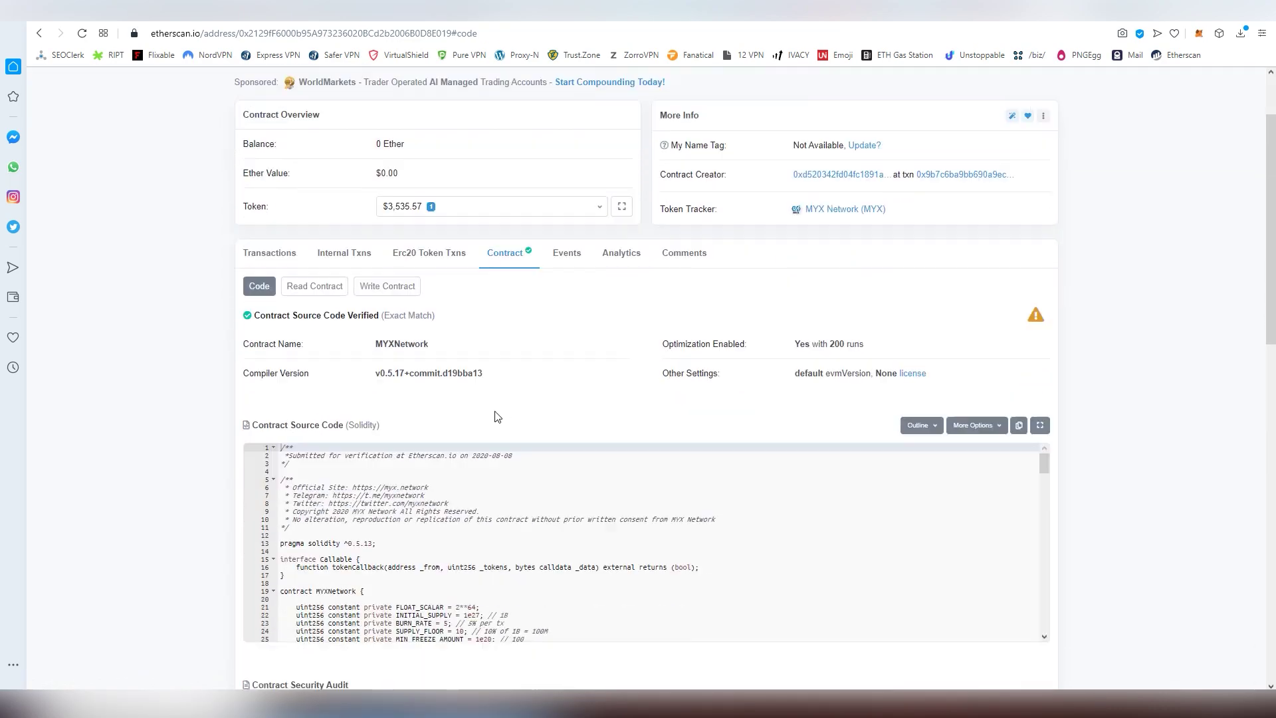
{"action": "scroll", "coordinate": [519, 410], "scroll_direction": "down", "scroll_amount": 3}
{"action": "scroll", "coordinate": [520, 410], "scroll_direction": "down", "scroll_amount": 3}
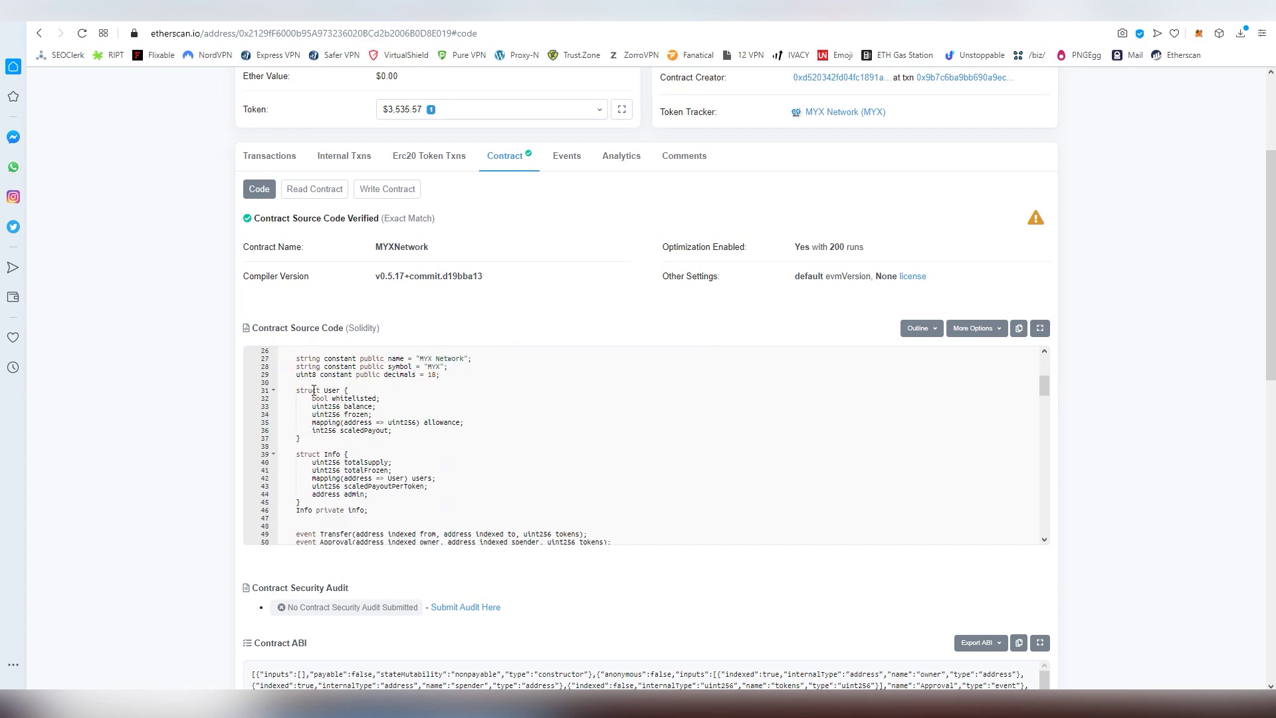
{"action": "scroll", "coordinate": [381, 422], "scroll_direction": "down", "scroll_amount": 3}
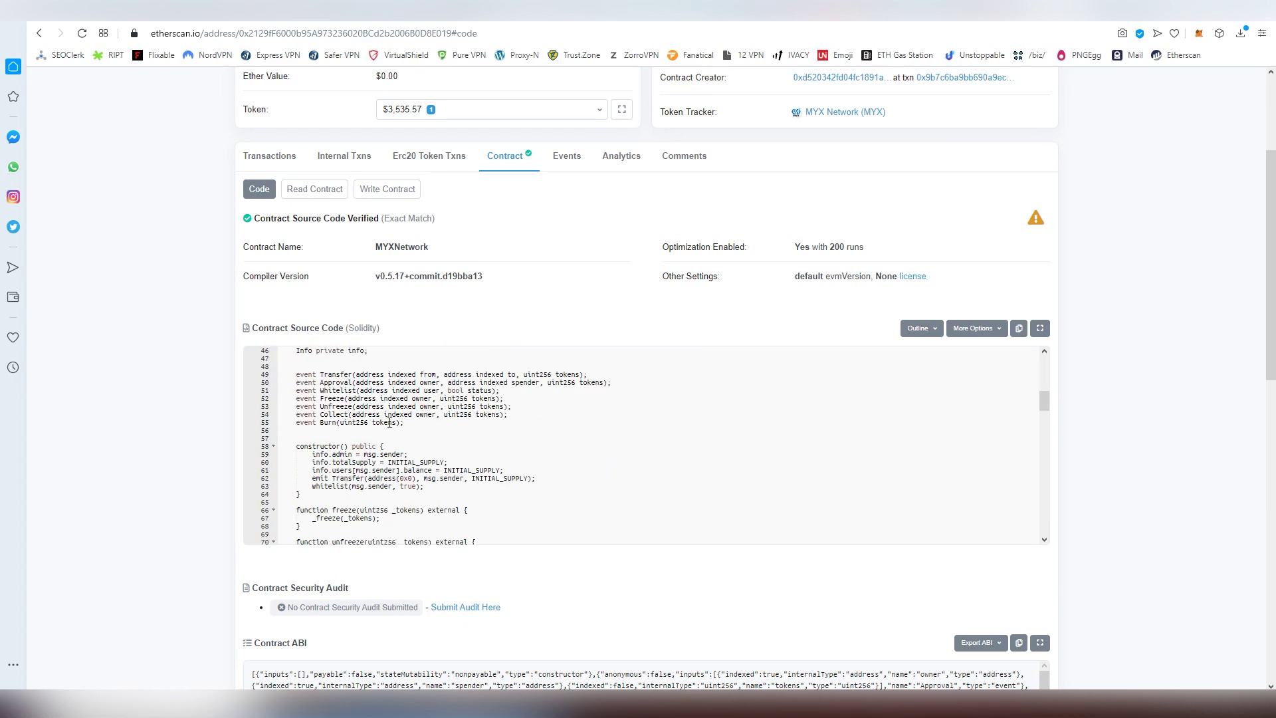
{"action": "left_click", "coordinate": [322, 392]}
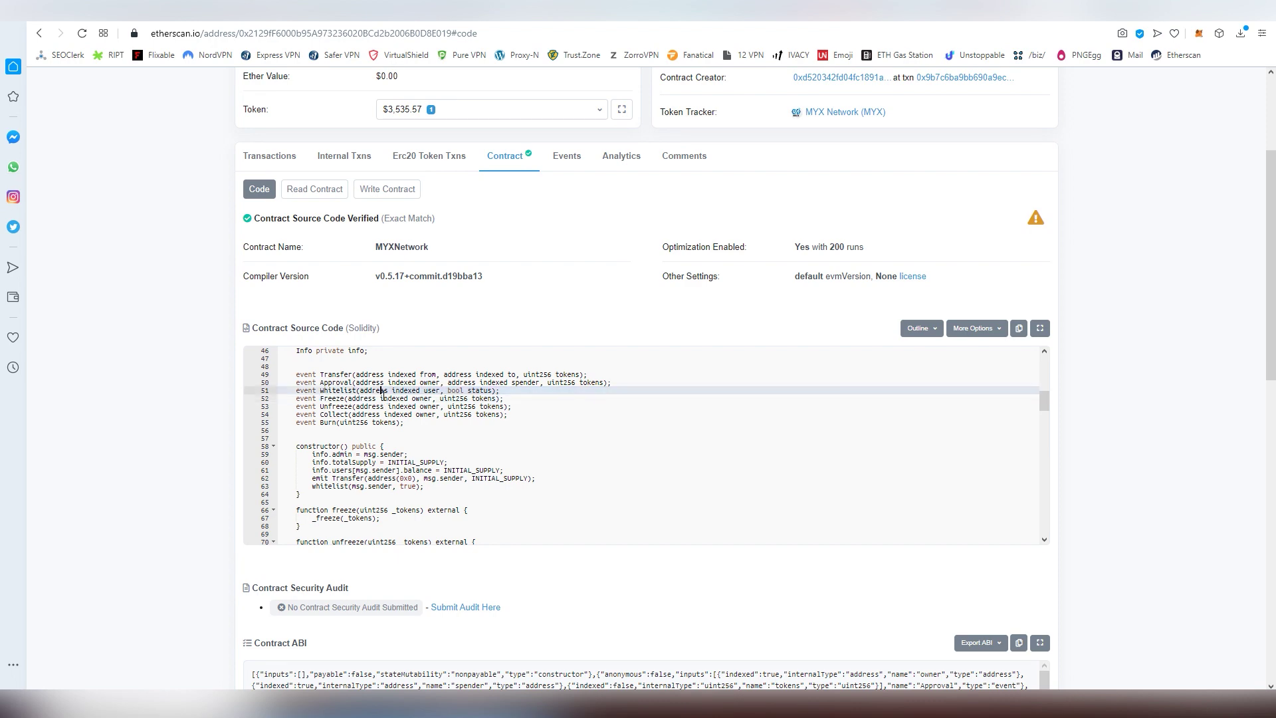
- Read through the source code's freeze, collect, burn, distribute and transfer functions
{"action": "scroll", "coordinate": [373, 396], "scroll_direction": "down", "scroll_amount": 2}
{"action": "scroll", "coordinate": [385, 397], "scroll_direction": "down", "scroll_amount": 2}
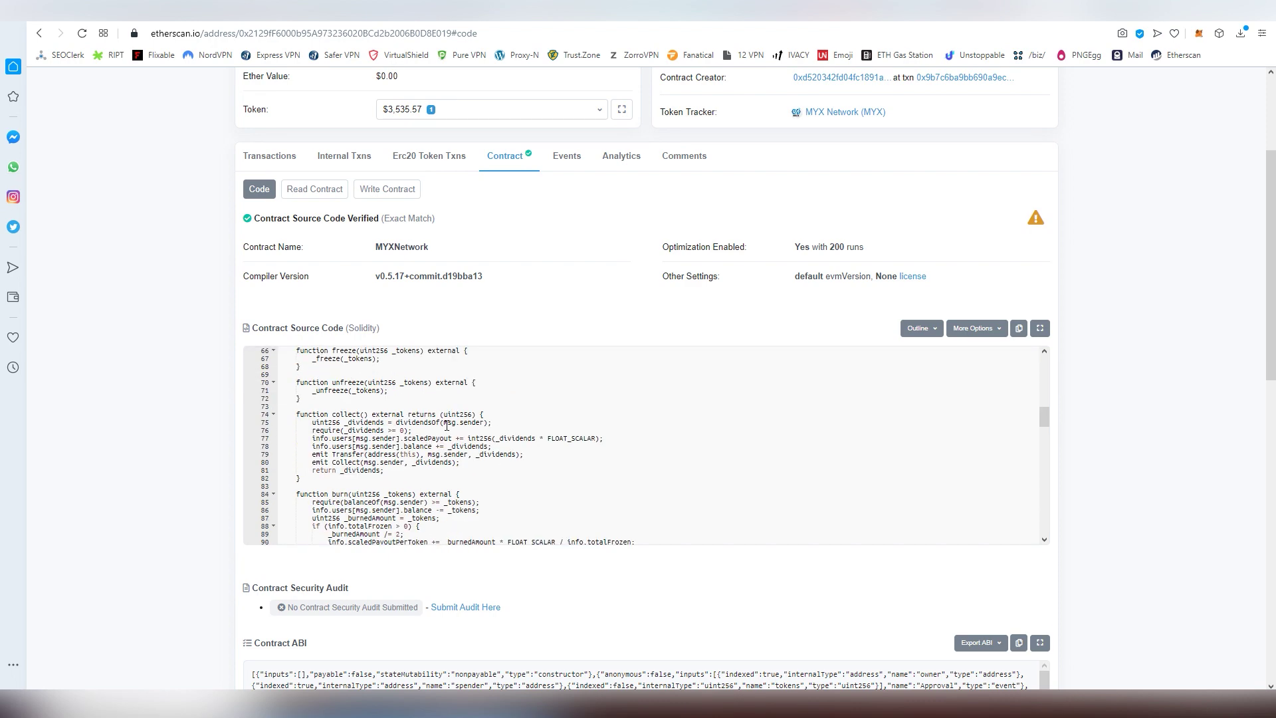
{"action": "scroll", "coordinate": [475, 429], "scroll_direction": "down", "scroll_amount": 2}
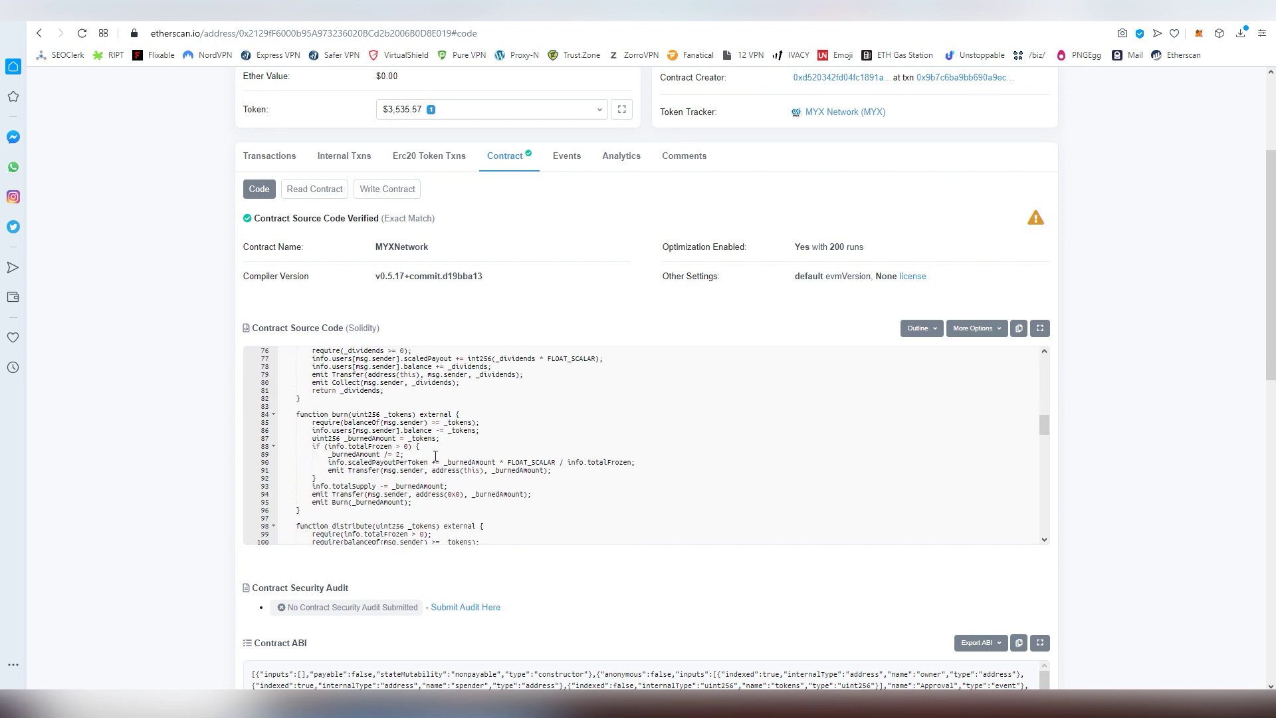
{"action": "left_click", "coordinate": [501, 440]}
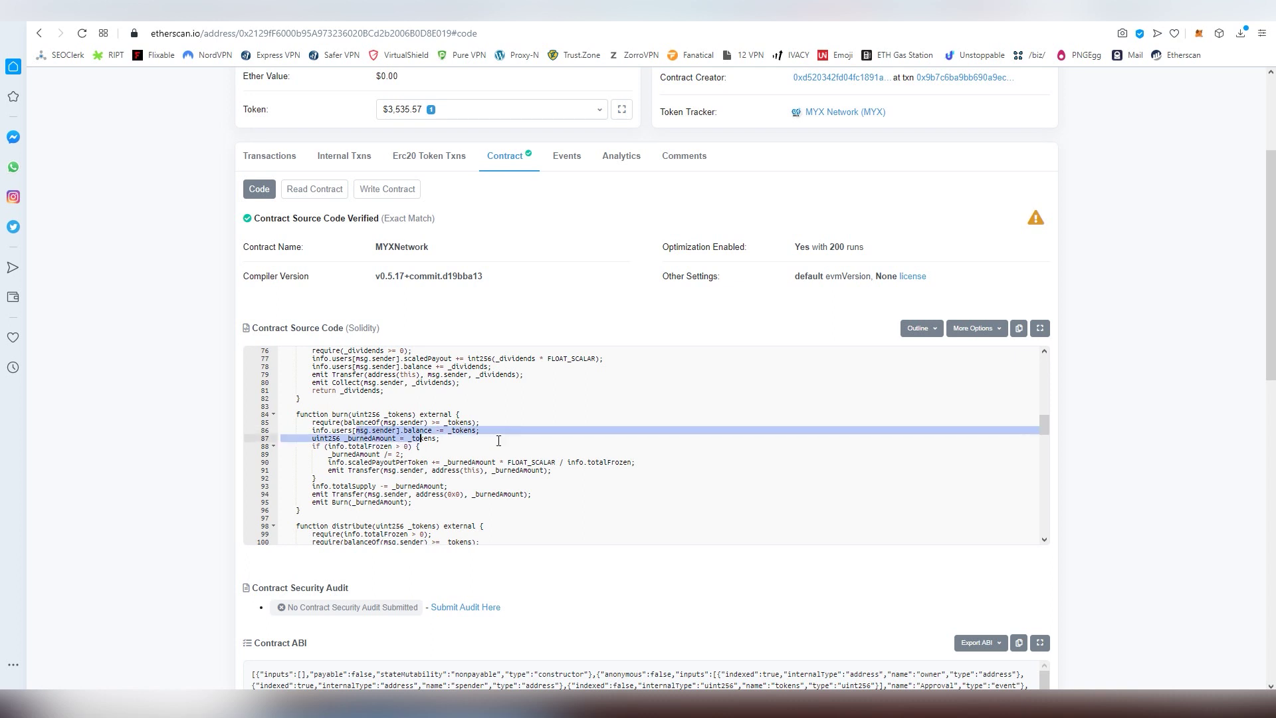
{"action": "scroll", "coordinate": [496, 437], "scroll_direction": "down", "scroll_amount": 2}
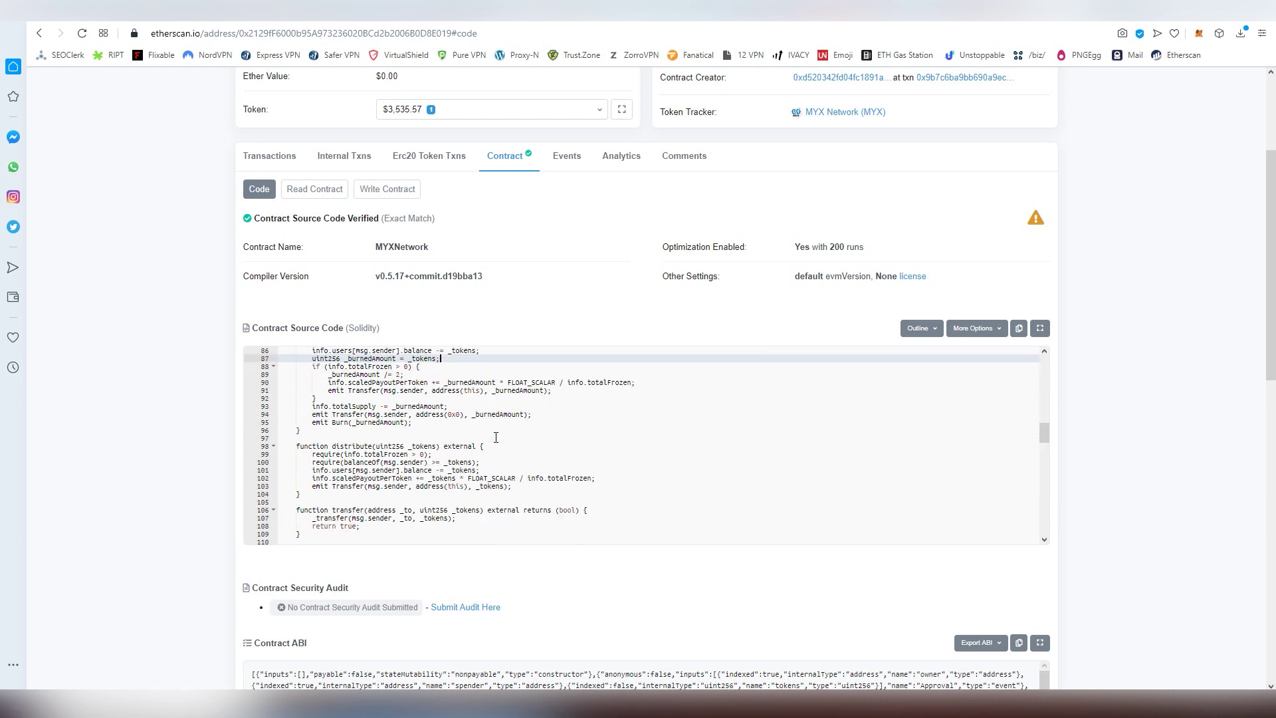
{"action": "scroll", "coordinate": [496, 437], "scroll_direction": "down", "scroll_amount": 3}
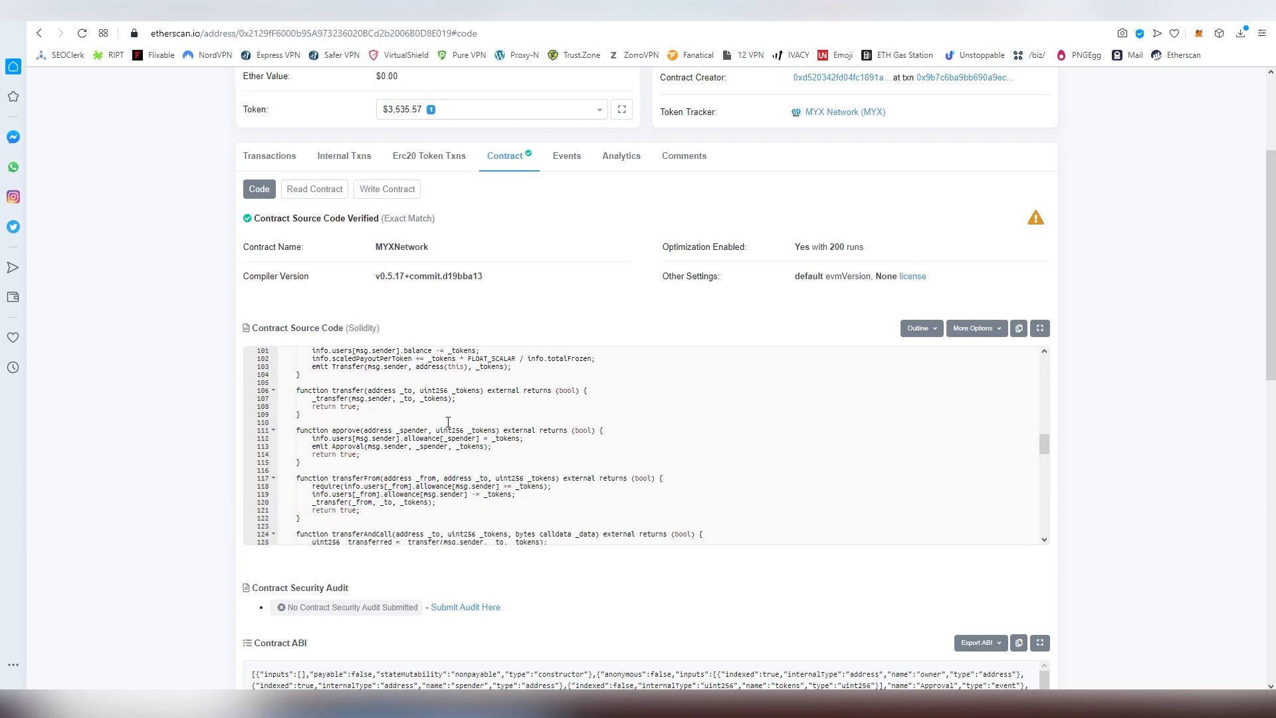
- Examine the isWhitelisted(_from) condition and the _burnedAmount assignment in the internal _transfer function
{"action": "scroll", "coordinate": [468, 425], "scroll_direction": "down", "scroll_amount": 14}
{"action": "left_click_drag", "start_coordinate": [381, 479], "coordinate": [393, 479]}
{"action": "left_click", "coordinate": [400, 479]}
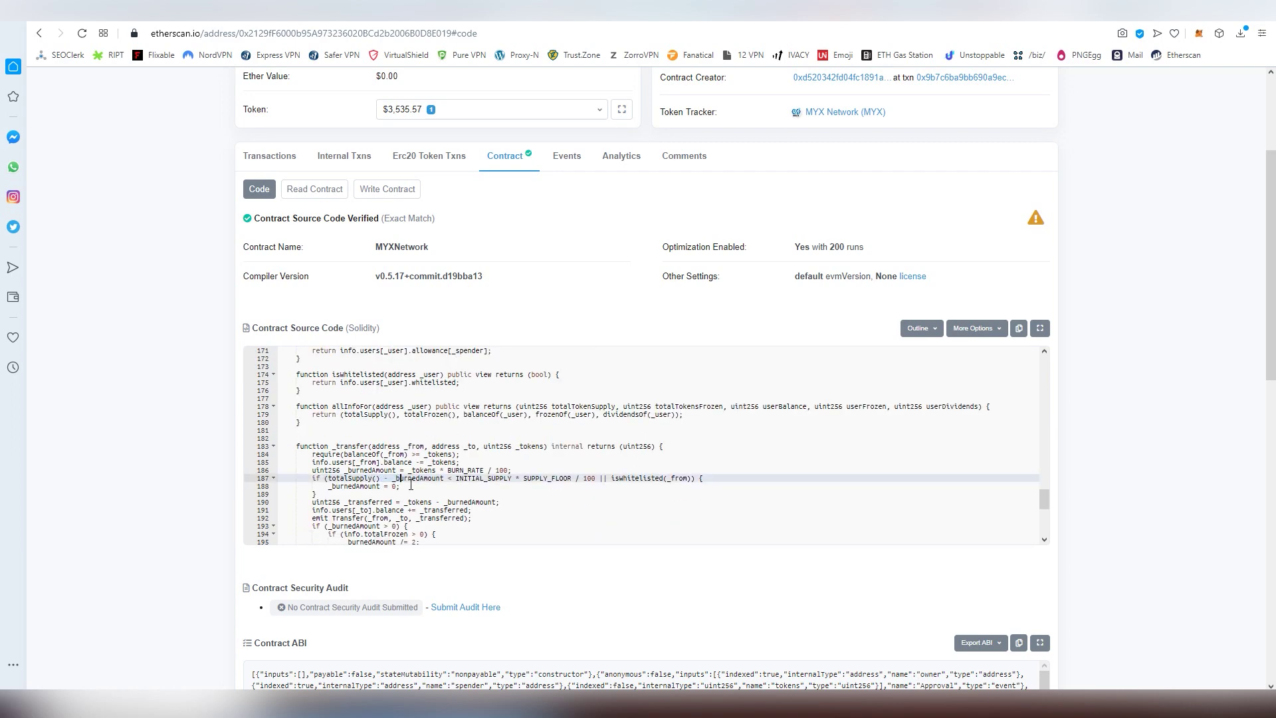
{"action": "scroll", "coordinate": [424, 490], "scroll_direction": "down", "scroll_amount": 1}
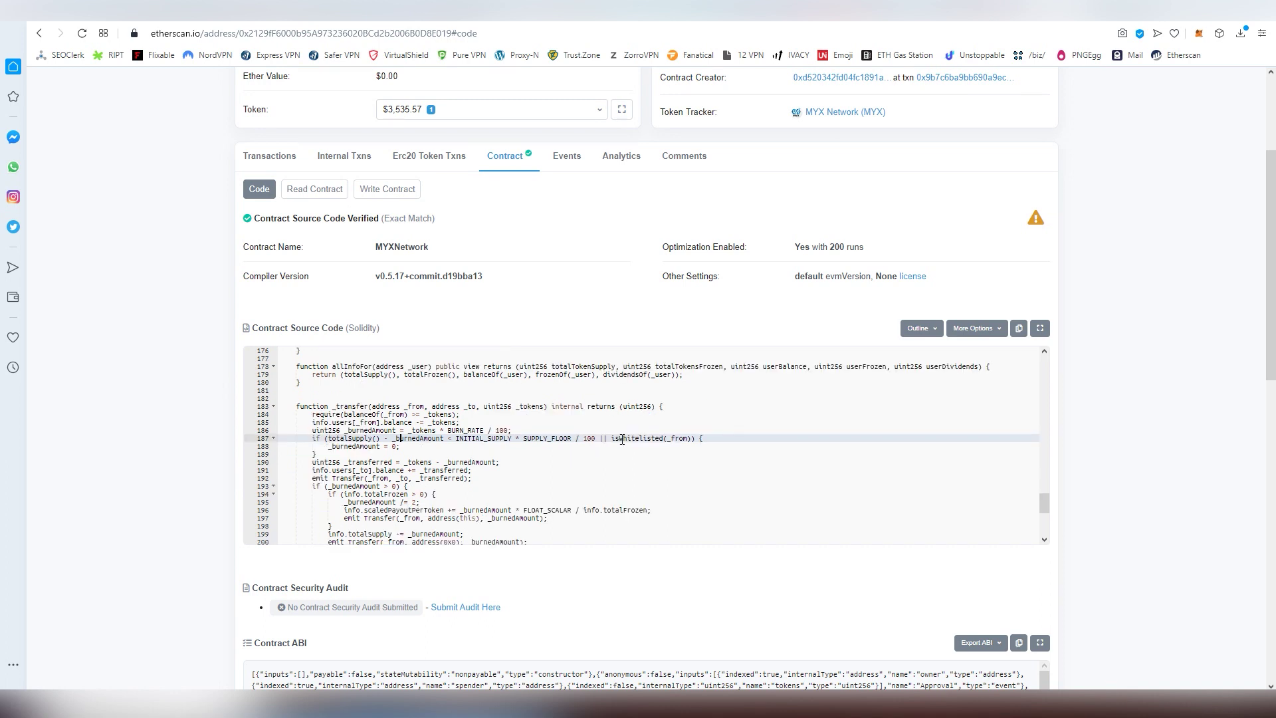
{"action": "left_click_drag", "start_coordinate": [613, 437], "coordinate": [692, 440]}
{"action": "left_click", "coordinate": [691, 440]}
{"action": "left_click_drag", "start_coordinate": [314, 448], "coordinate": [396, 447]}
{"action": "left_click", "coordinate": [396, 447]}
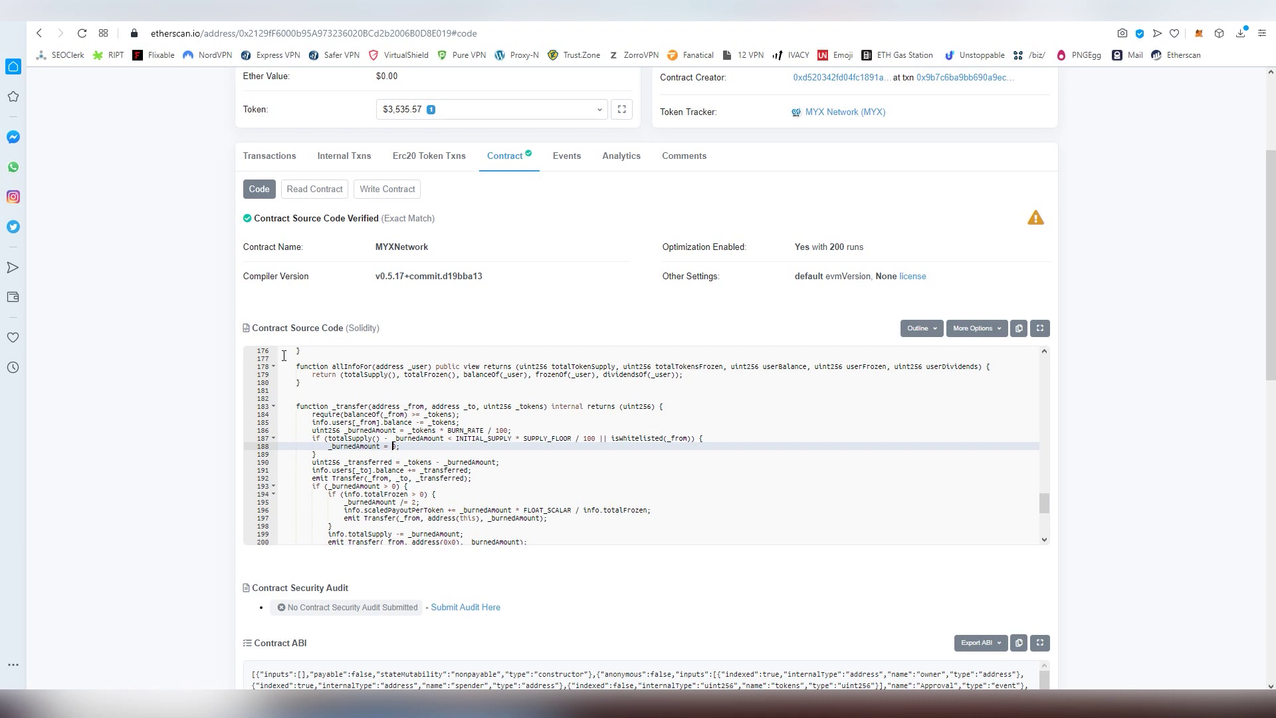
- Query the contract's isWhitelisted read function with the copied creator address
{"action": "left_click", "coordinate": [374, 192]}
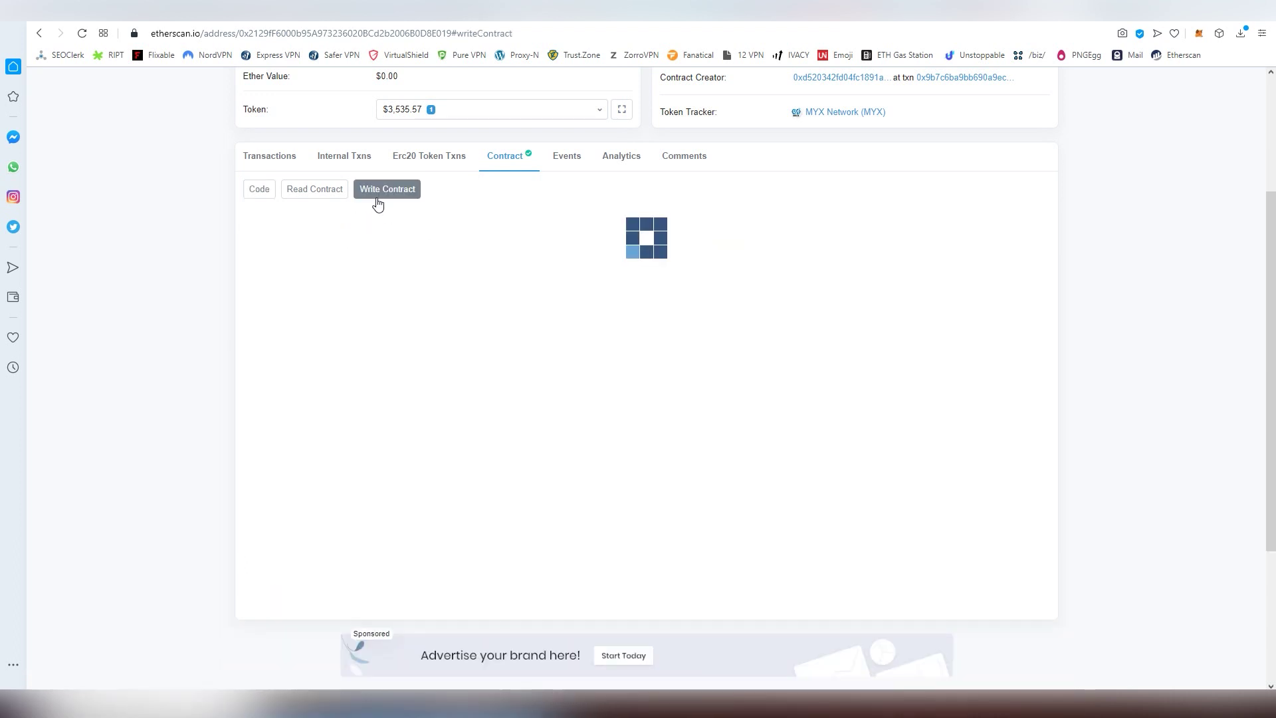
{"action": "left_click", "coordinate": [339, 194]}
{"action": "scroll", "coordinate": [239, 373], "scroll_direction": "down", "scroll_amount": 4}
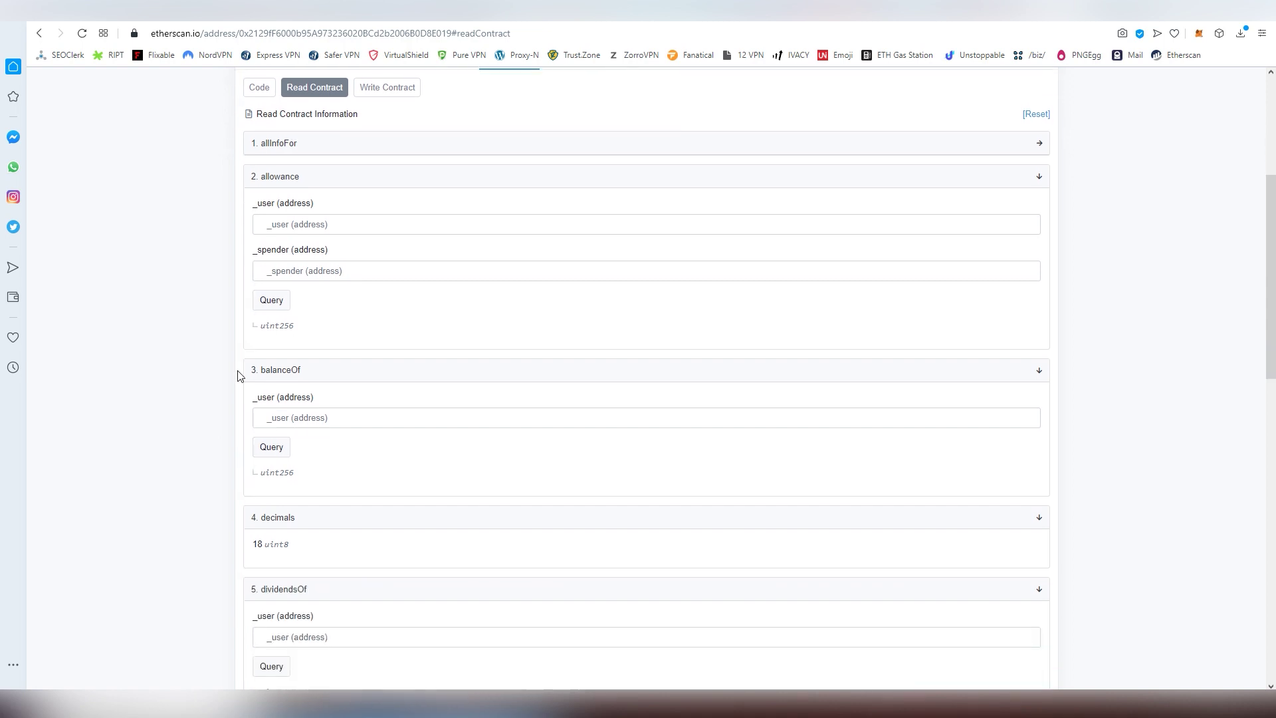
{"action": "scroll", "coordinate": [240, 376], "scroll_direction": "down", "scroll_amount": 1}
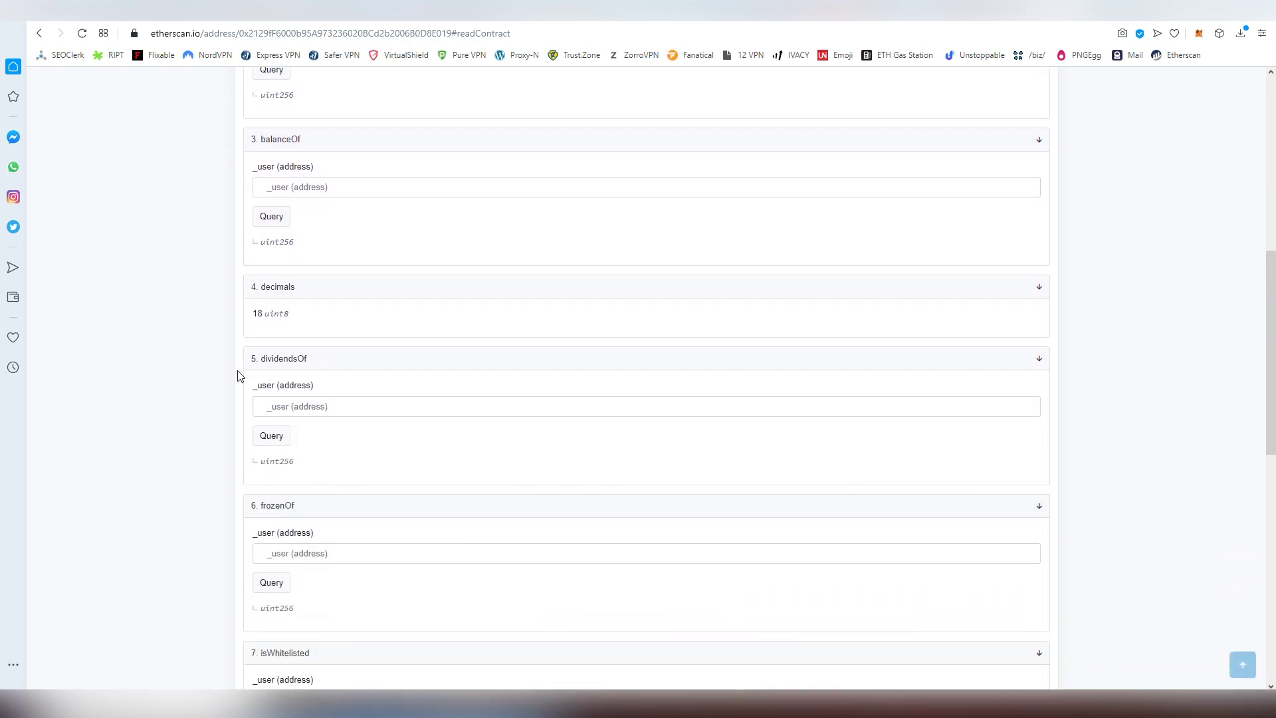
{"action": "scroll", "coordinate": [238, 375], "scroll_direction": "down", "scroll_amount": 3}
{"action": "left_click", "coordinate": [309, 504]}
{"action": "right_click", "coordinate": [309, 504]}
{"action": "left_click", "coordinate": [359, 374]}
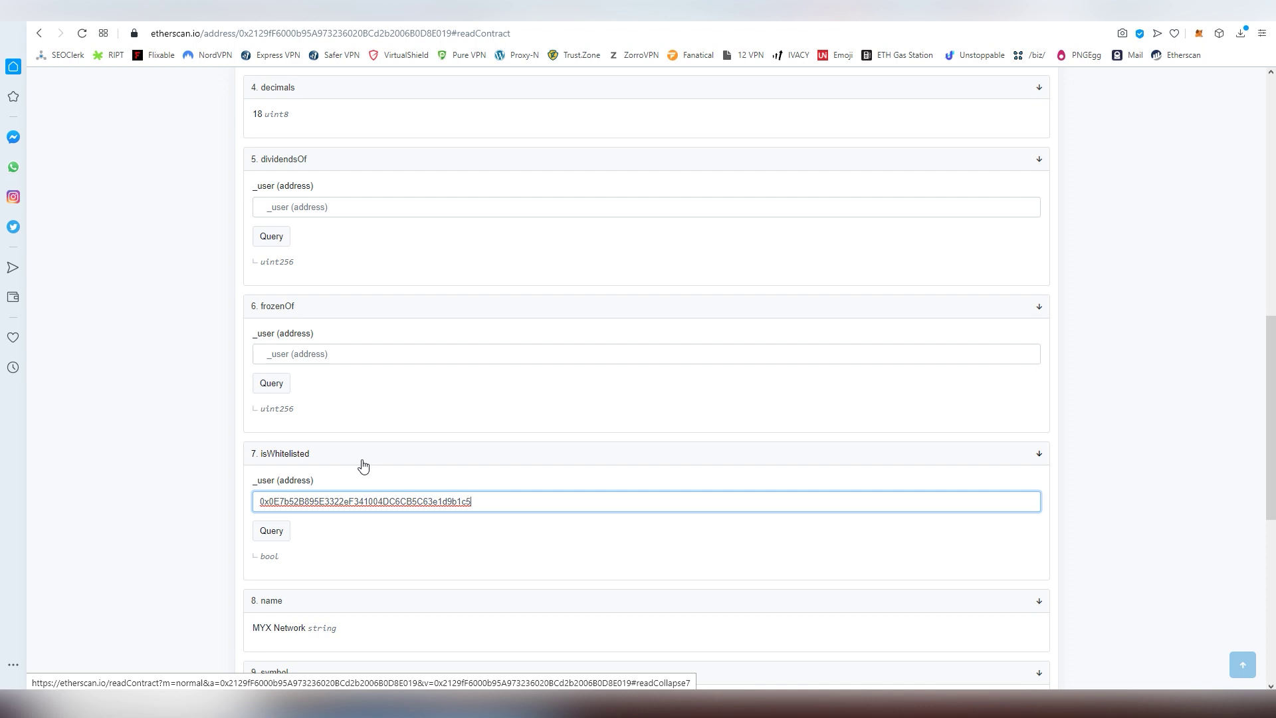
{"action": "left_click", "coordinate": [271, 532]}
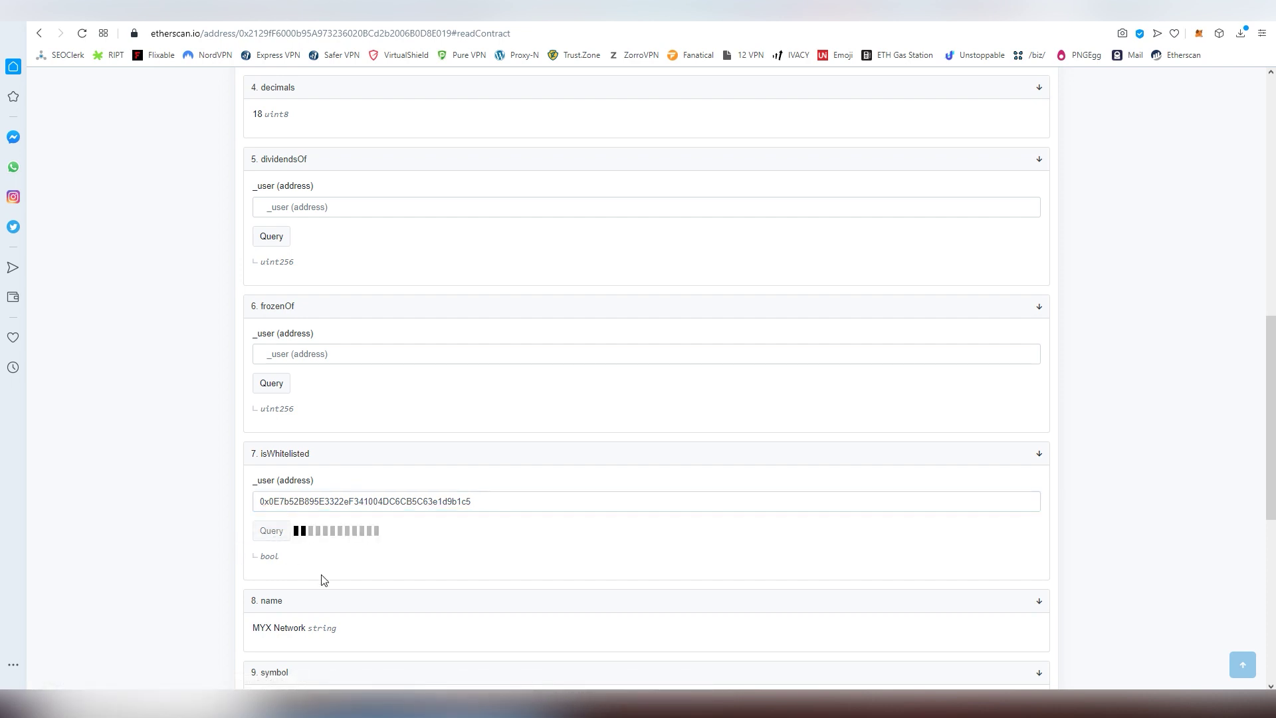
- Check the bool value in the isWhitelisted response and look over the remaining read functions, including name, symbol and totalFrozen
{"action": "scroll", "coordinate": [346, 538], "scroll_direction": "down", "scroll_amount": 1}
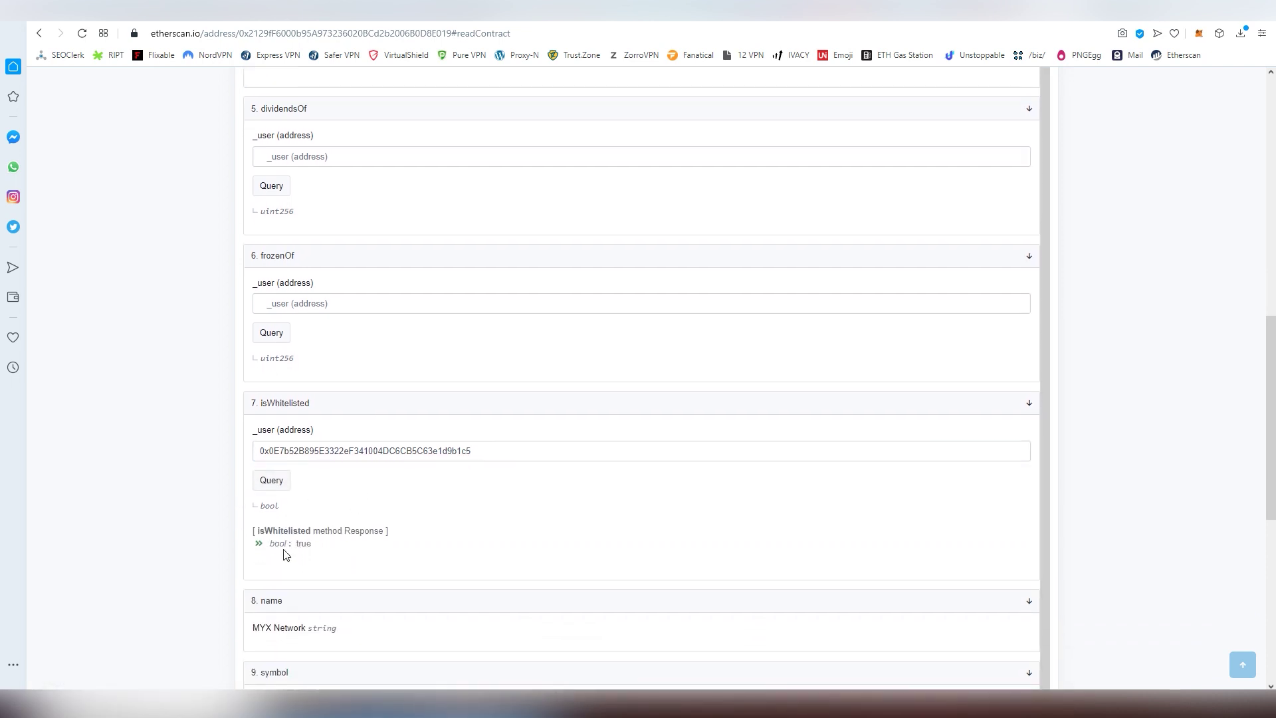
{"action": "double_click", "coordinate": [304, 543]}
{"action": "left_click", "coordinate": [310, 559]}
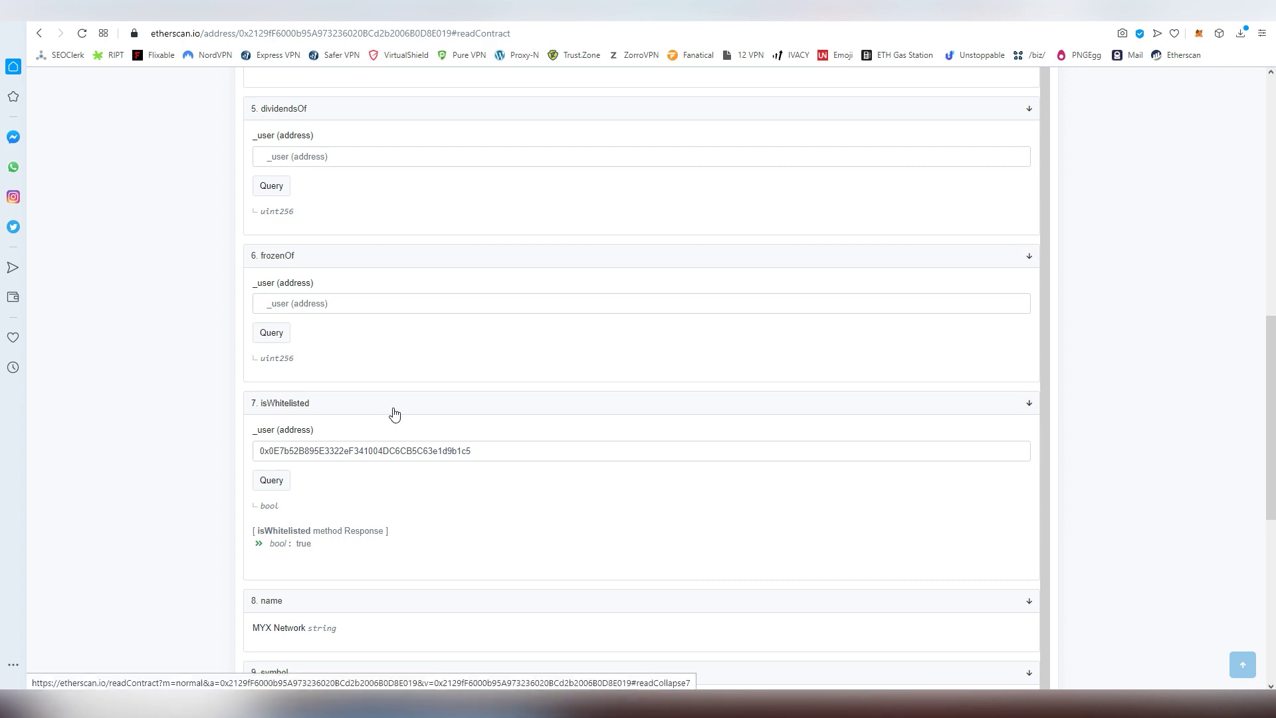
{"action": "scroll", "coordinate": [393, 413], "scroll_direction": "down", "scroll_amount": 2}
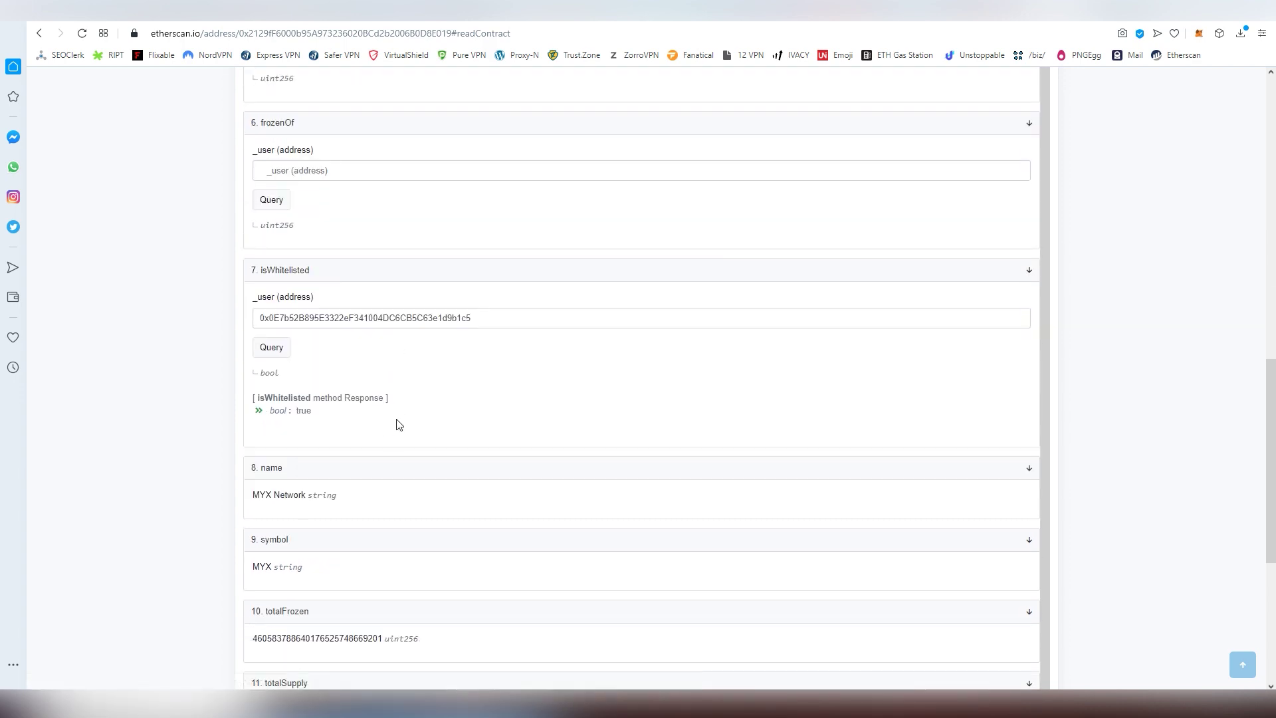
{"action": "scroll", "coordinate": [396, 424], "scroll_direction": "down", "scroll_amount": 3}
{"action": "scroll", "coordinate": [397, 424], "scroll_direction": "up", "scroll_amount": 4}
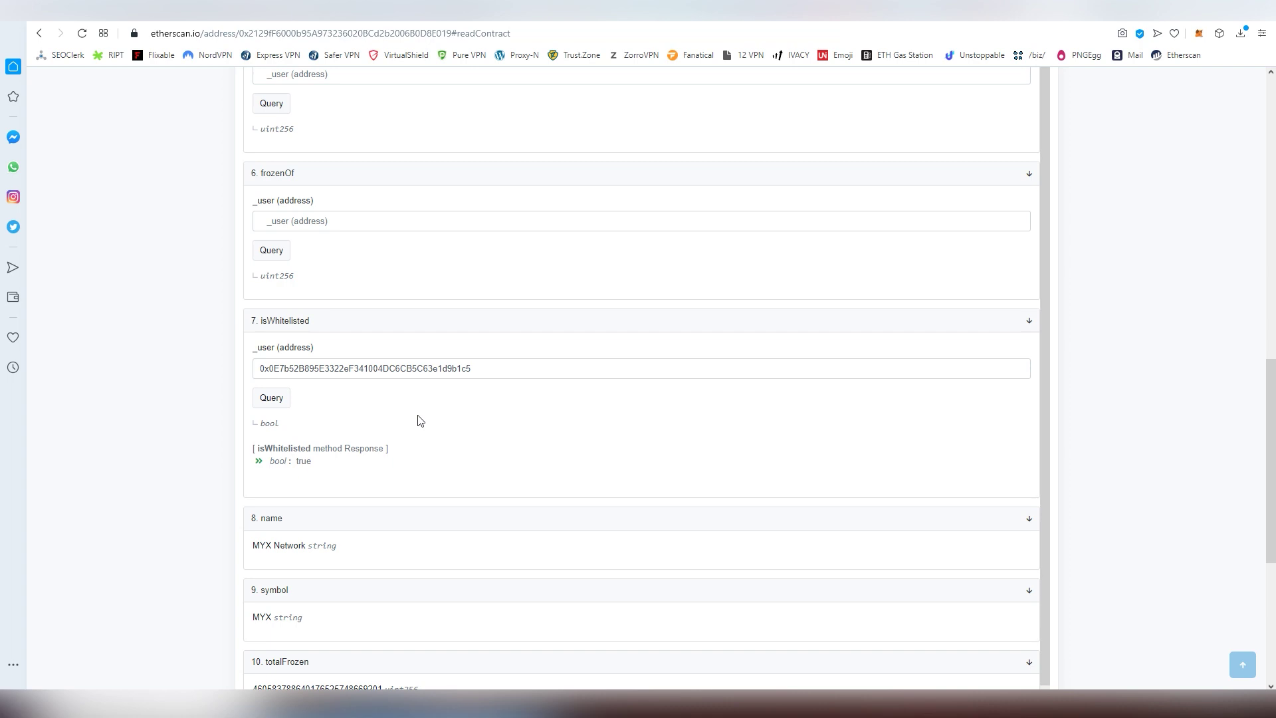
{"action": "scroll", "coordinate": [417, 420], "scroll_direction": "up", "scroll_amount": 10}
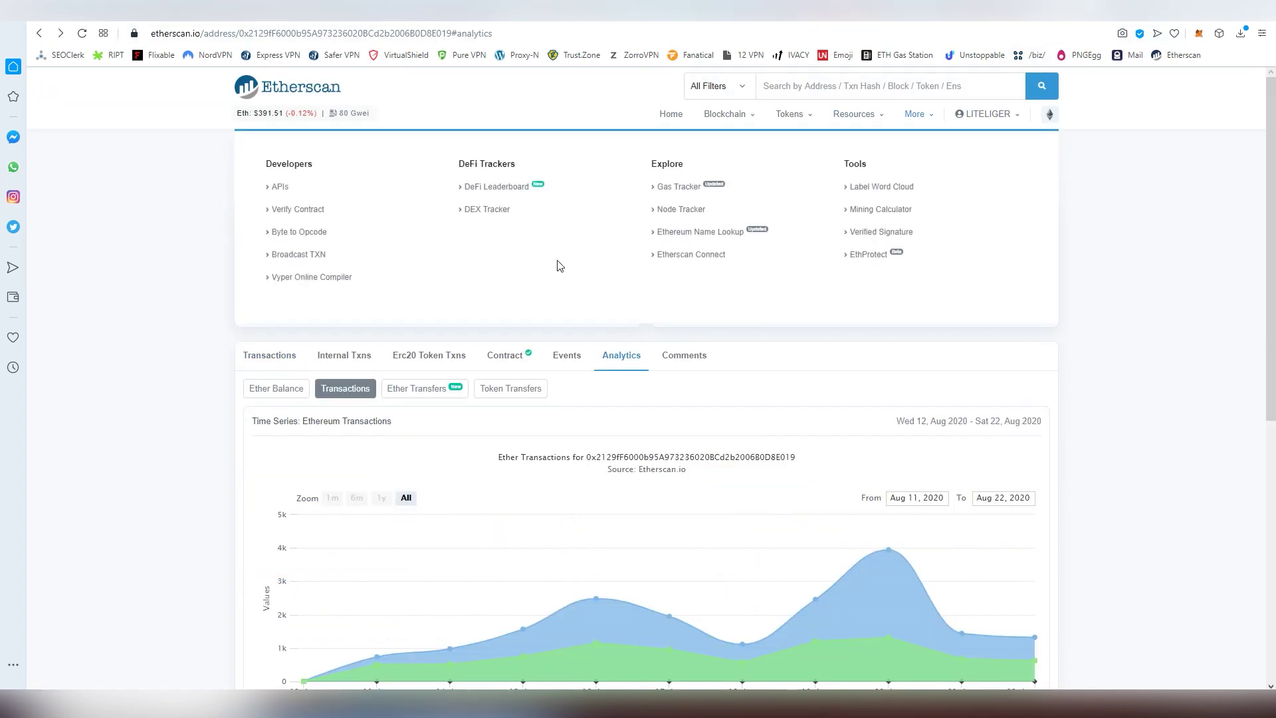
- Review the contract's Etherscan transaction analytics, then switch to Bloxy and examine the Smart Contract Dashboard's function call and event distributions
{"action": "scroll", "coordinate": [857, 458], "scroll_direction": "down", "scroll_amount": 2}
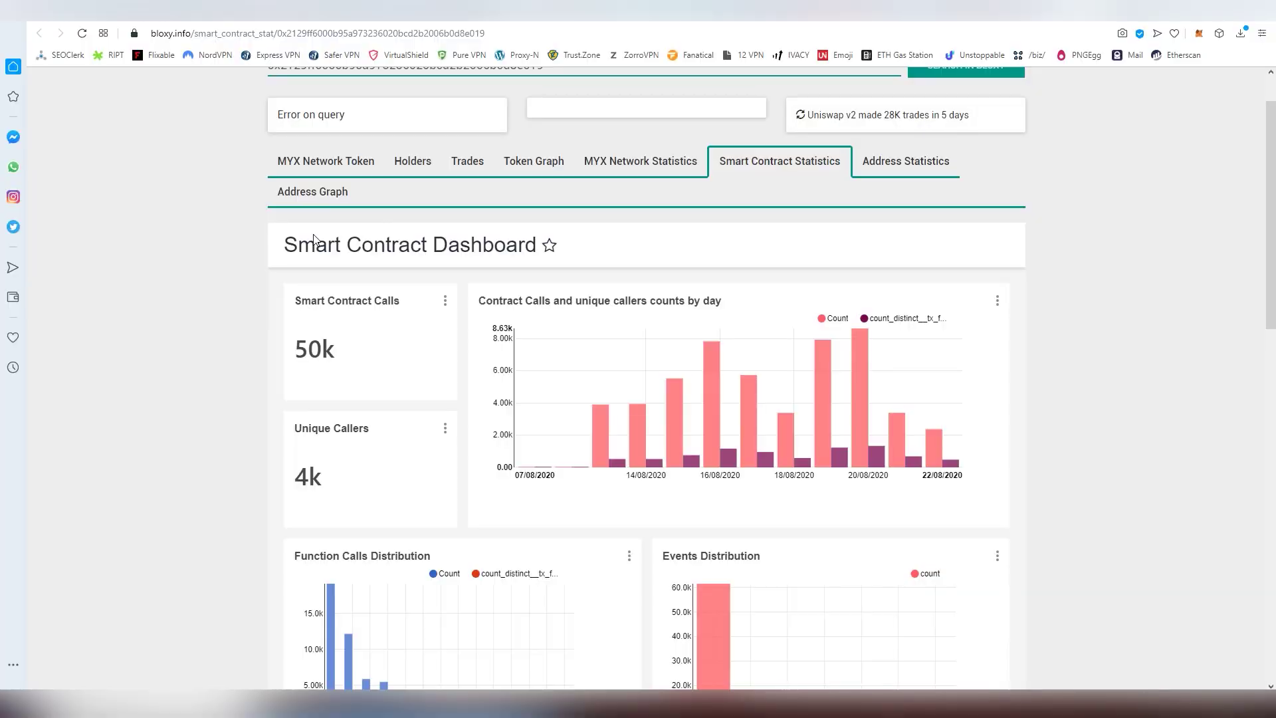
{"action": "scroll", "coordinate": [286, 357], "scroll_direction": "up", "scroll_amount": 1}
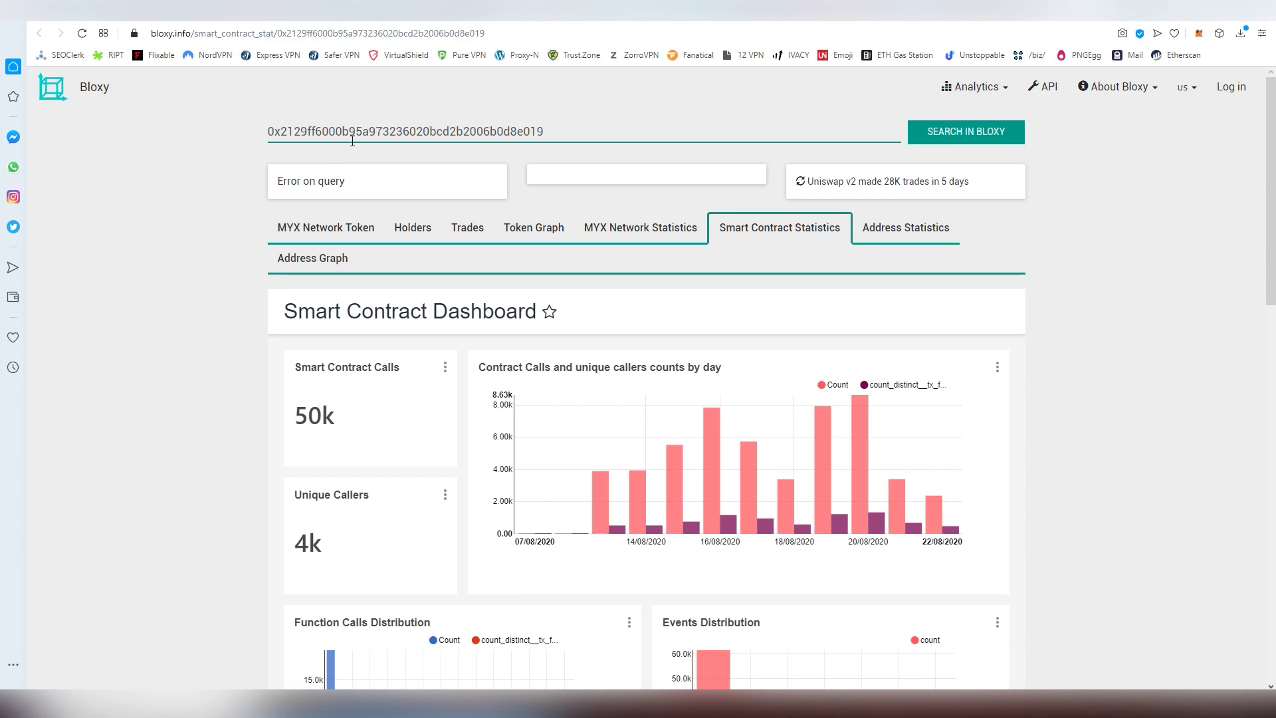
{"action": "scroll", "coordinate": [352, 141], "scroll_direction": "down", "scroll_amount": 7}
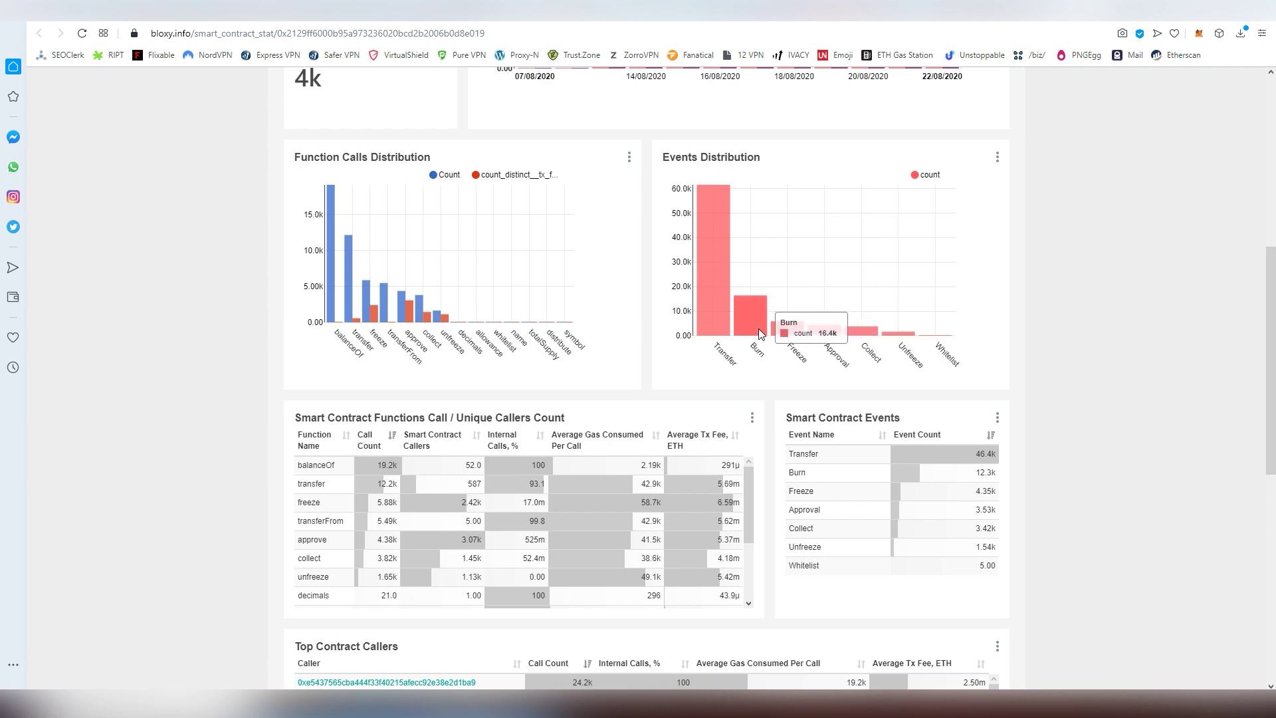
{"action": "scroll", "coordinate": [584, 309], "scroll_direction": "down", "scroll_amount": 8}
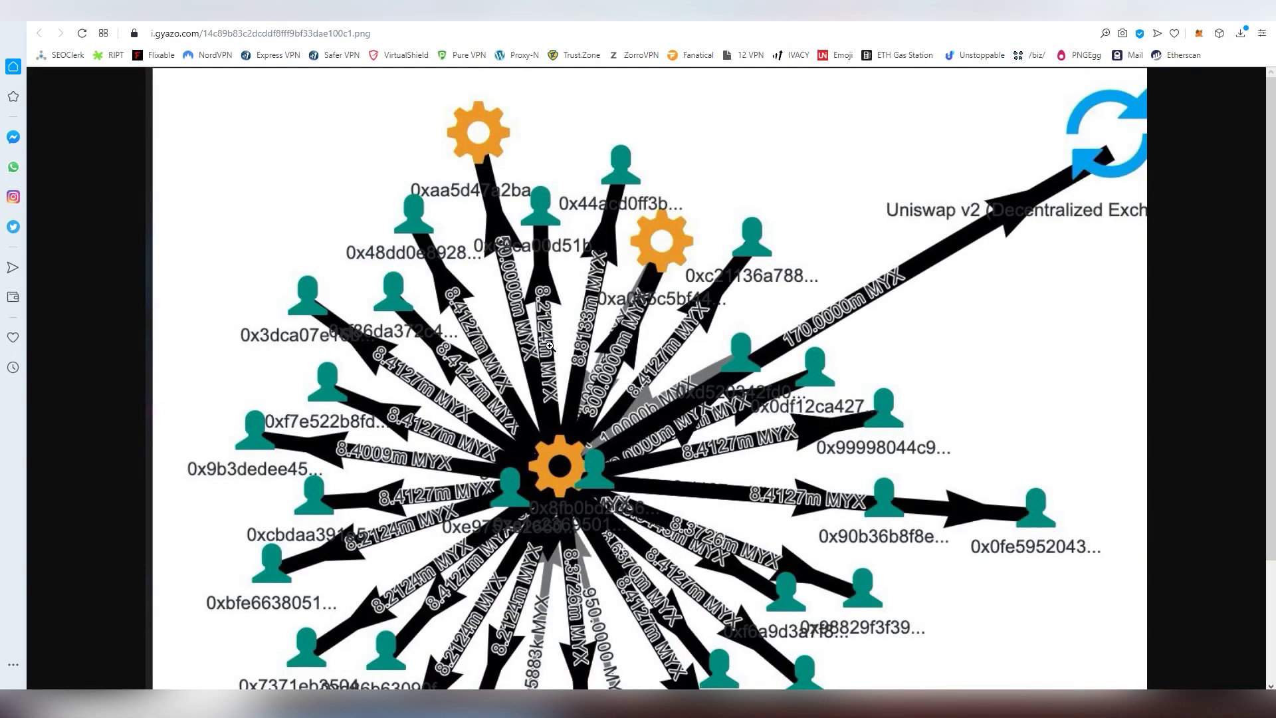
- Examine the Gyazo graph image of MYX transfers from the central contract to the surrounding wallets and Uniswap v2
{"action": "scroll", "coordinate": [559, 370], "scroll_direction": "down", "scroll_amount": 2}
{"action": "left_click", "coordinate": [558, 370]}
{"action": "scroll", "coordinate": [558, 370], "scroll_direction": "up", "scroll_amount": 1}
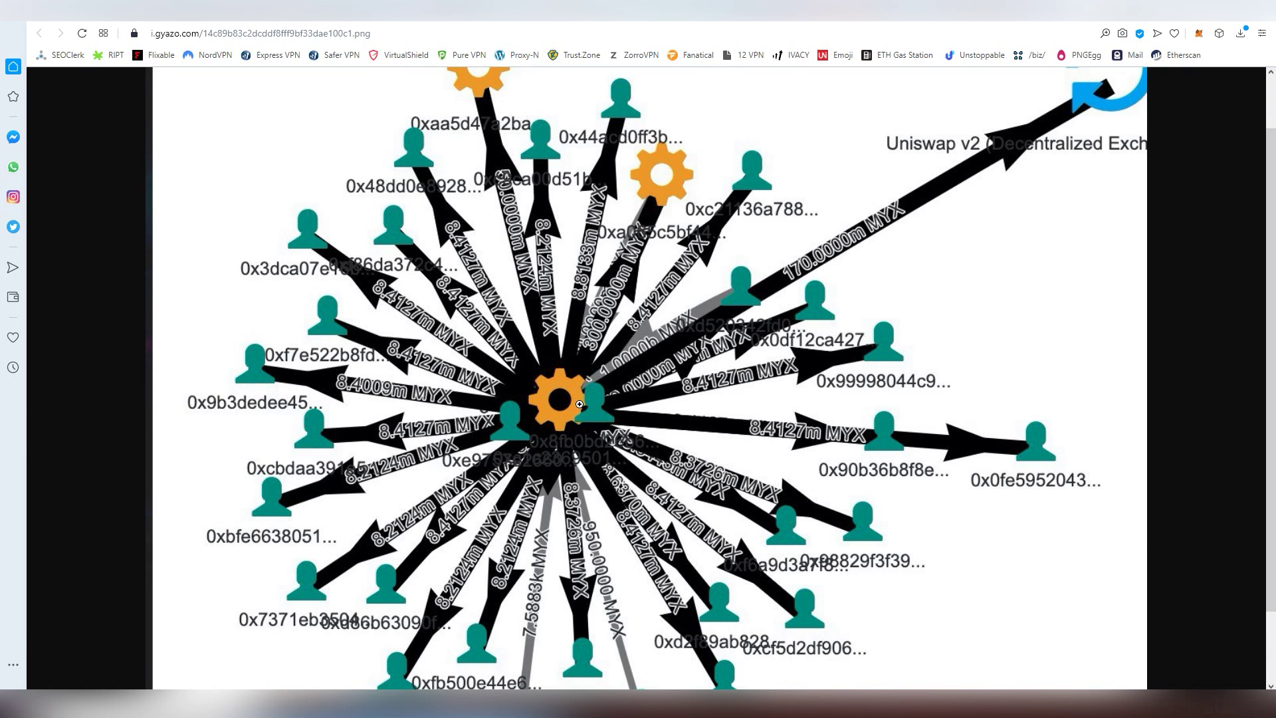
{"action": "scroll", "coordinate": [582, 404], "scroll_direction": "down", "scroll_amount": 2}
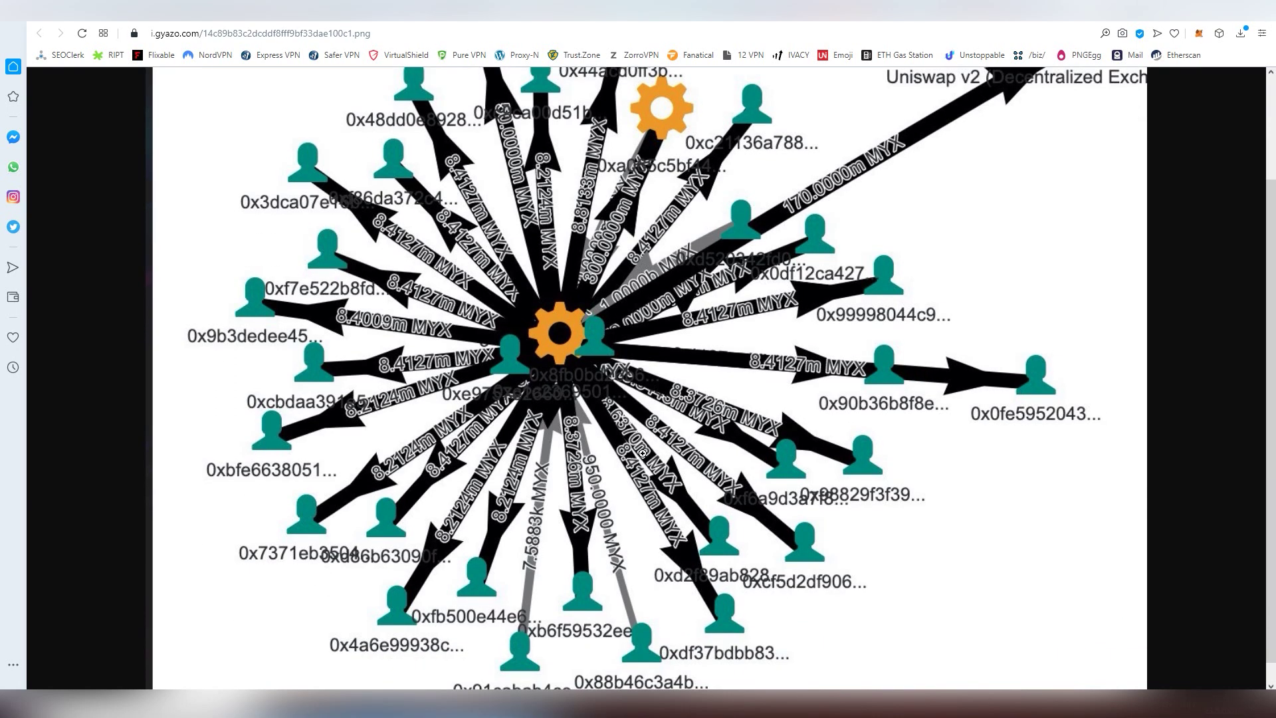
{"action": "scroll", "coordinate": [567, 313], "scroll_direction": "up", "scroll_amount": 2}
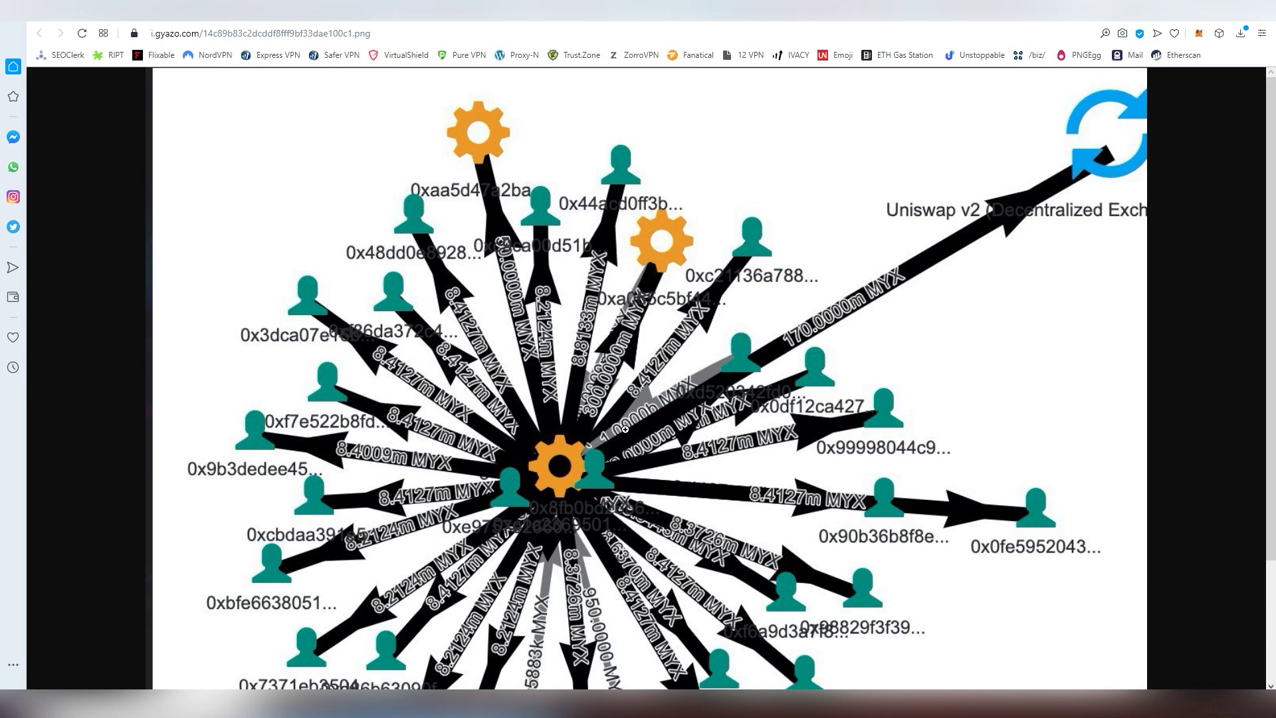
{"action": "scroll", "coordinate": [625, 430], "scroll_direction": "down", "scroll_amount": 1}
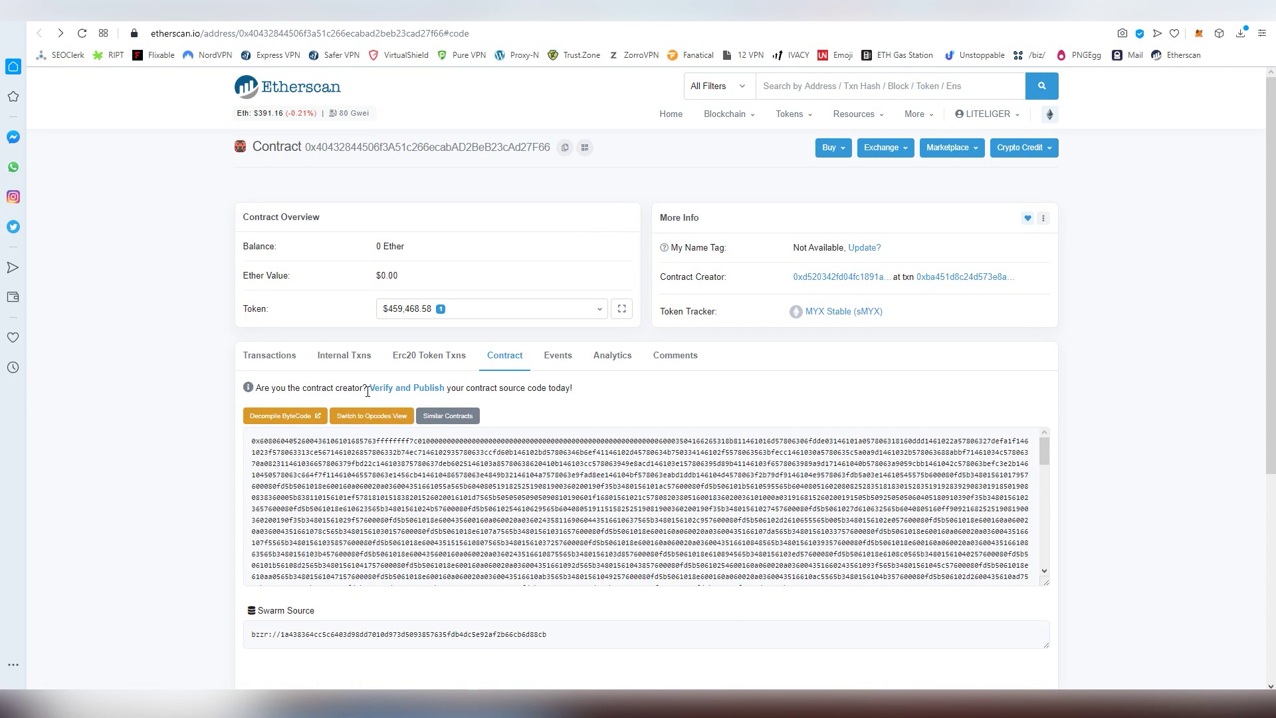
- Inspect the source code verification notice and the bytecode on the MYX Stable (sMYX) contract page
{"action": "left_click_drag", "start_coordinate": [368, 391], "coordinate": [490, 388]}
{"action": "left_click_drag", "start_coordinate": [385, 486], "coordinate": [261, 452]}
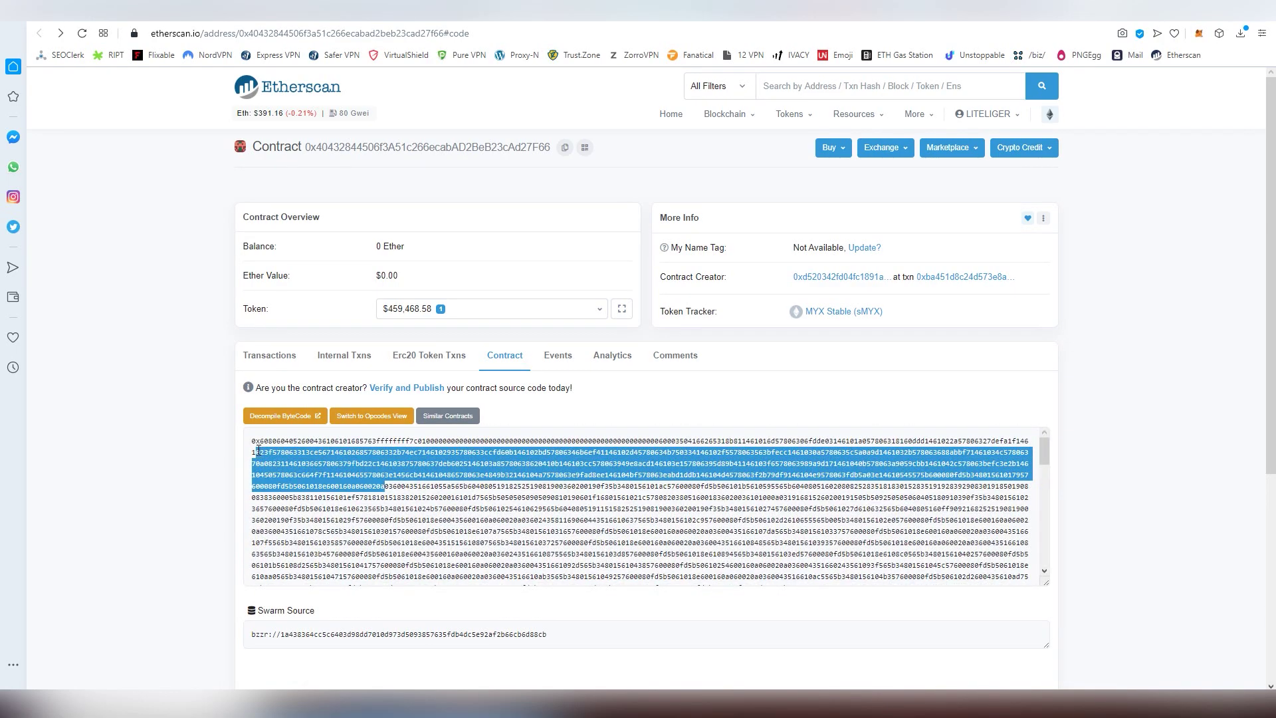
{"action": "left_click", "coordinate": [251, 451]}
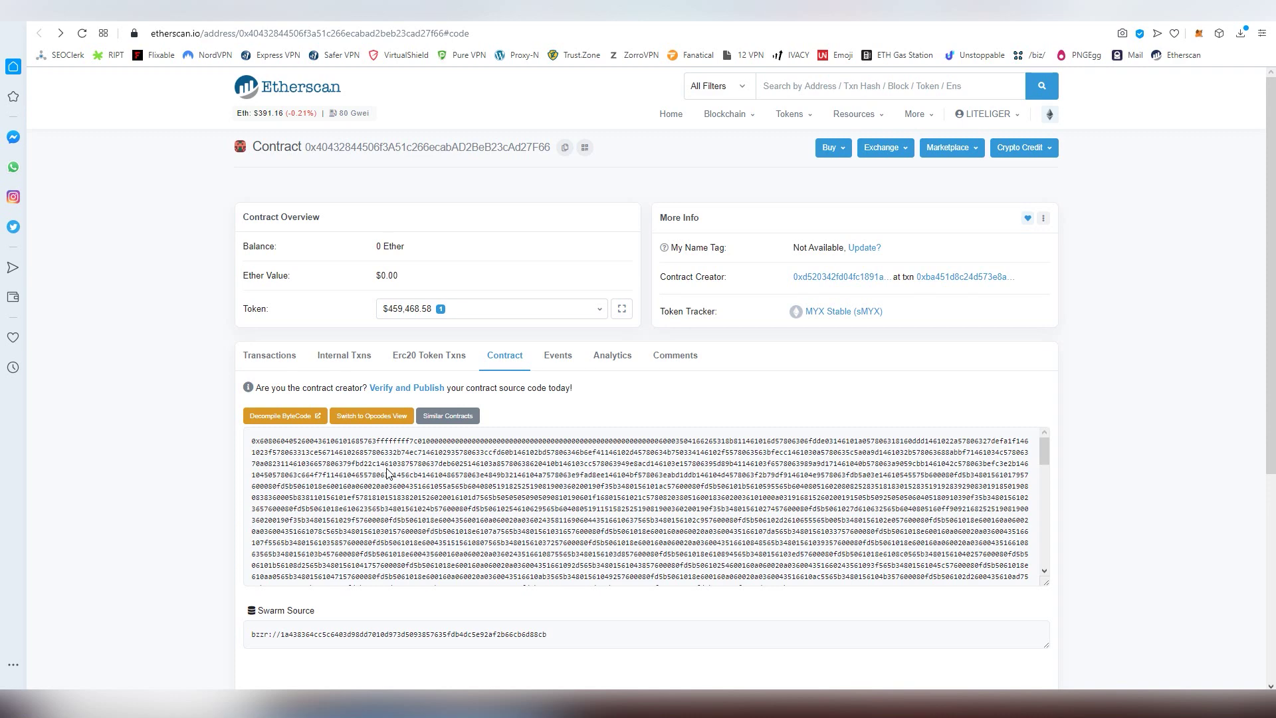
- View the MYX Stable contract's full token holdings and return to its contract code
{"action": "left_click", "coordinate": [622, 307]}
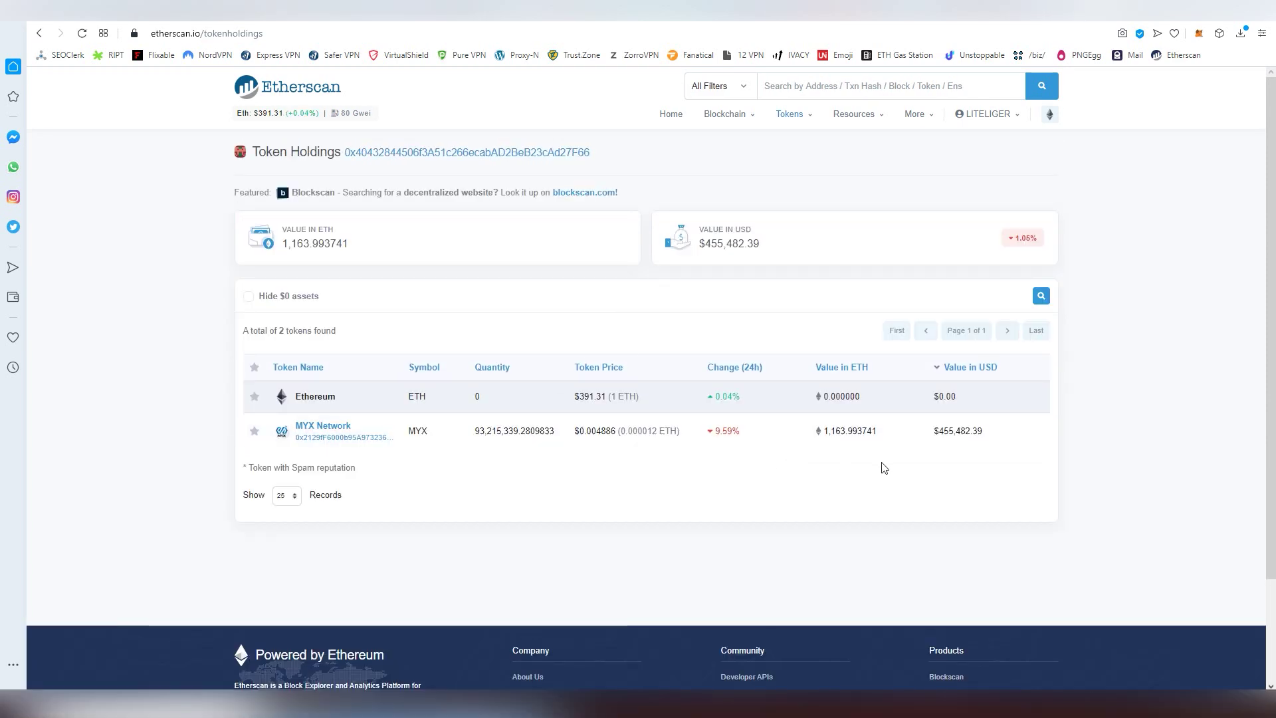
{"action": "left_click", "coordinate": [40, 33]}
{"action": "left_click", "coordinate": [512, 356]}
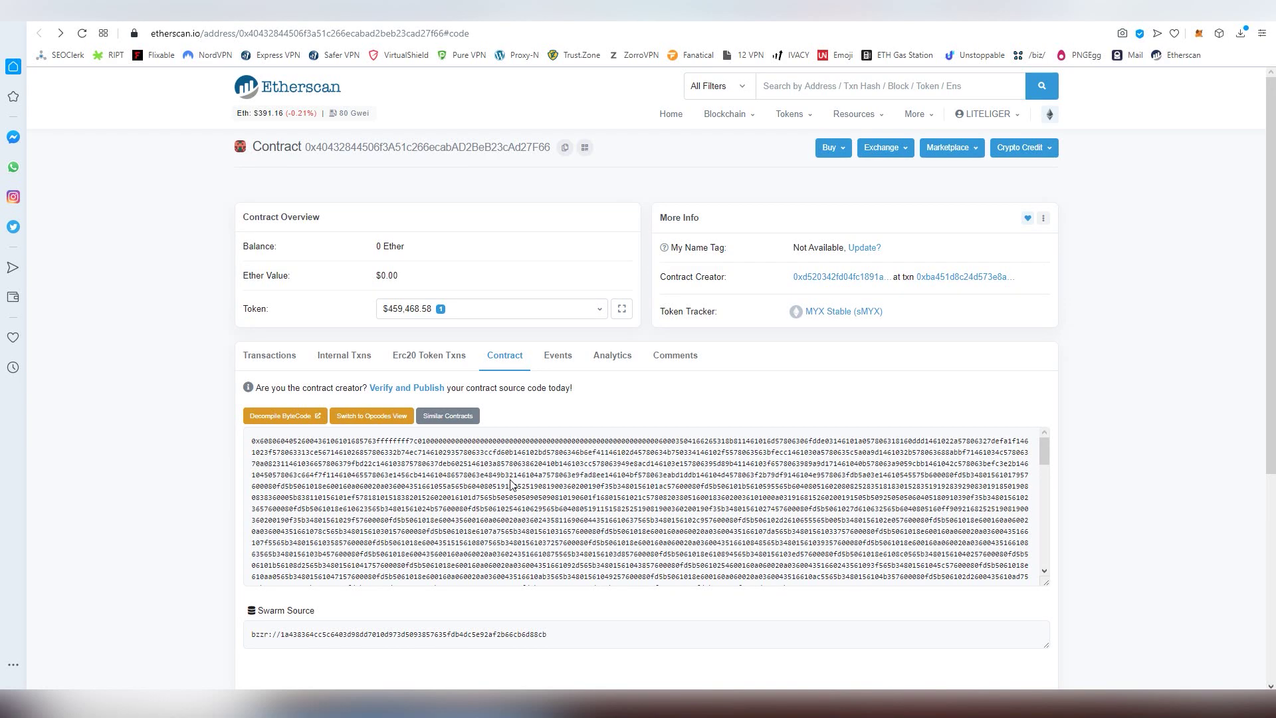
- Look through the MYX Stable bytecode to its end, recheck the token holdings and go back to the contract page
{"action": "left_click_drag", "start_coordinate": [253, 439], "coordinate": [606, 614]}
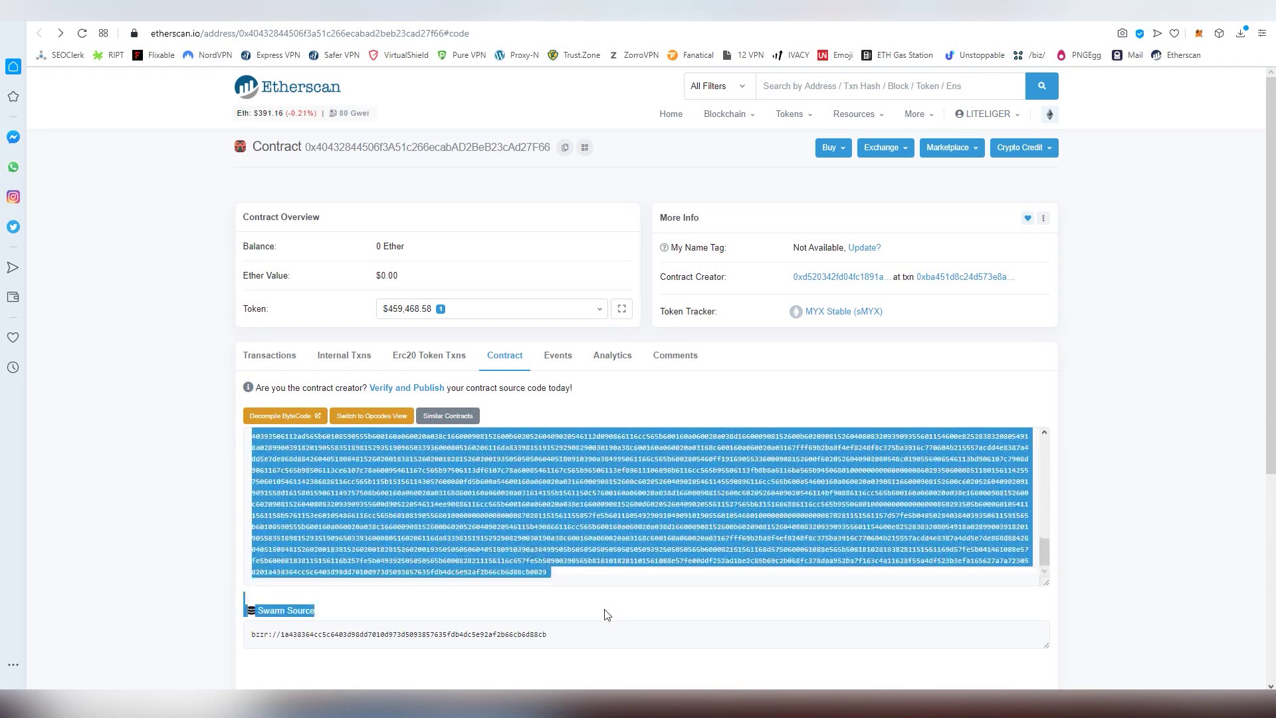
{"action": "left_click", "coordinate": [596, 575]}
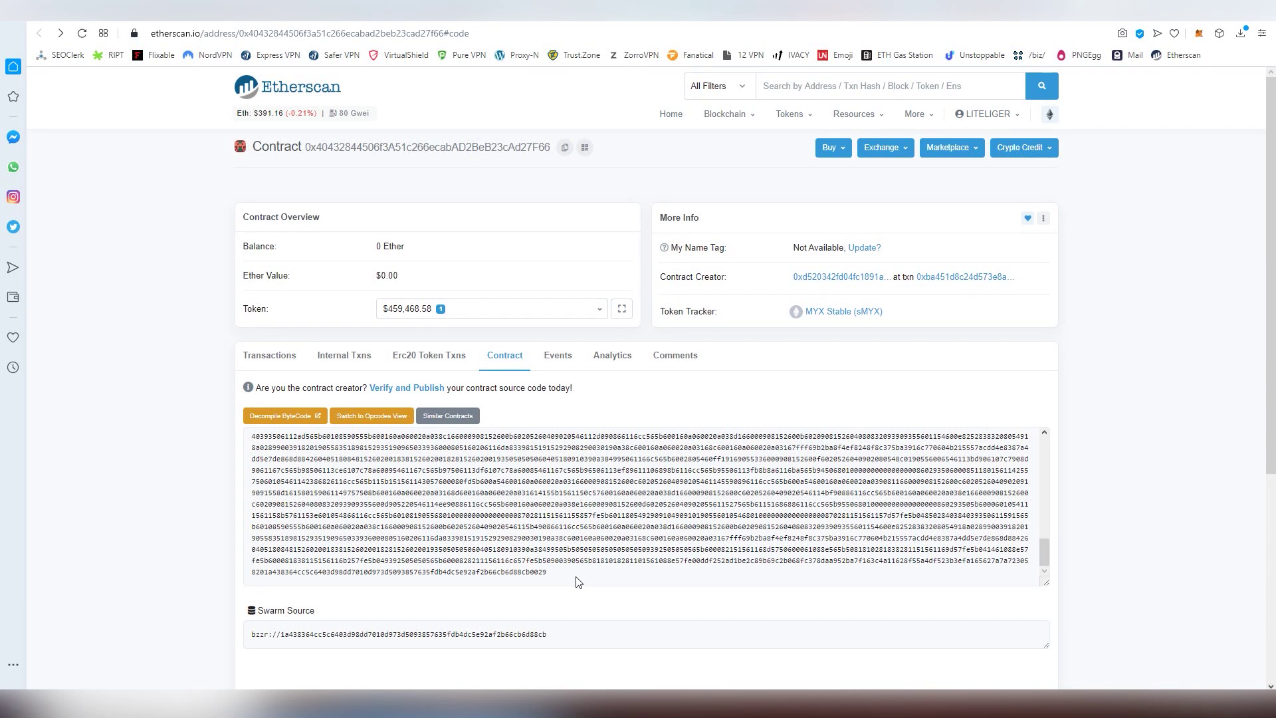
{"action": "left_click", "coordinate": [621, 309]}
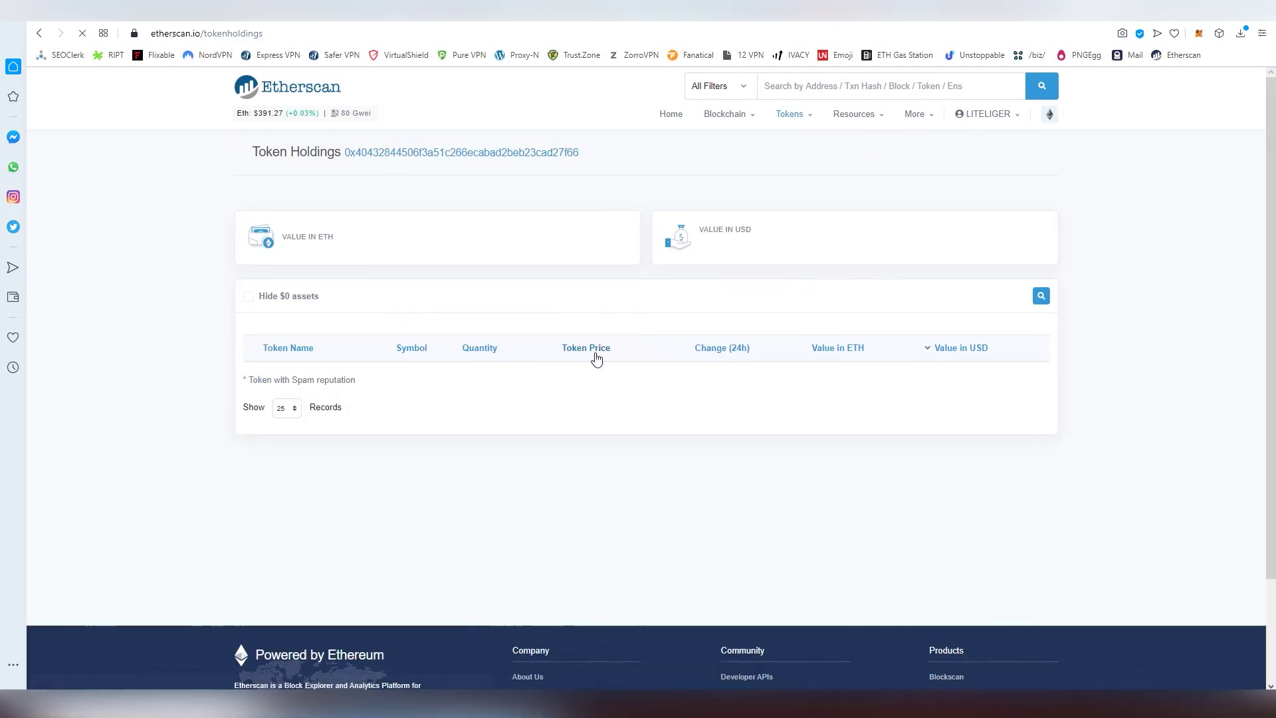
{"action": "left_click", "coordinate": [41, 34]}
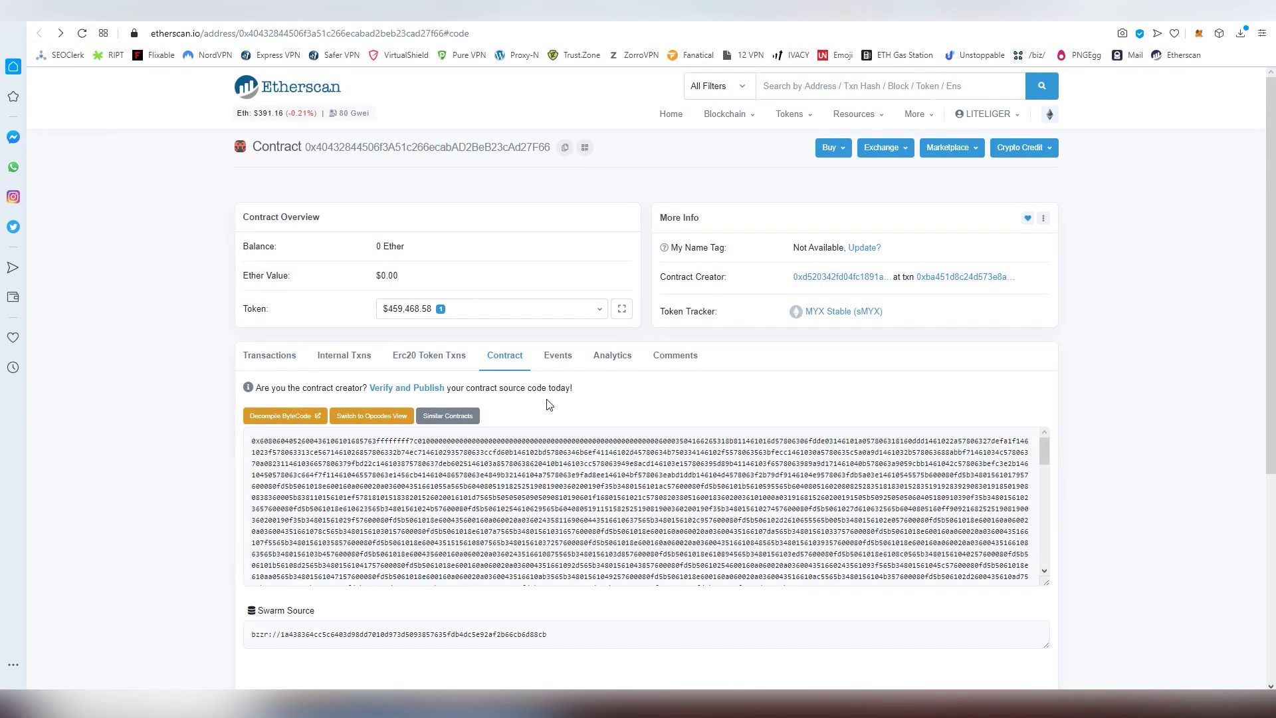